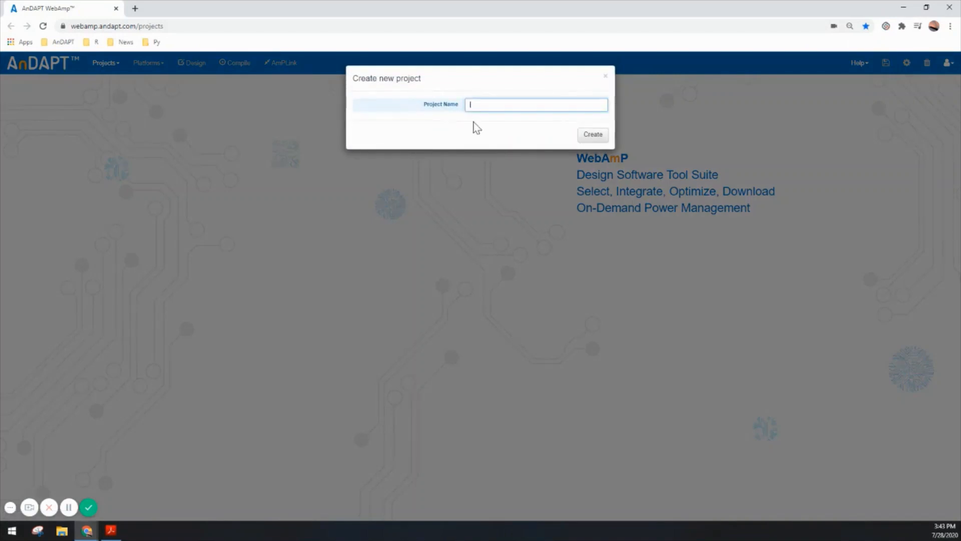
Step: Create a new project named demo and set its VIN voltage to 12 V
{"action": "type", "text": "demo"}
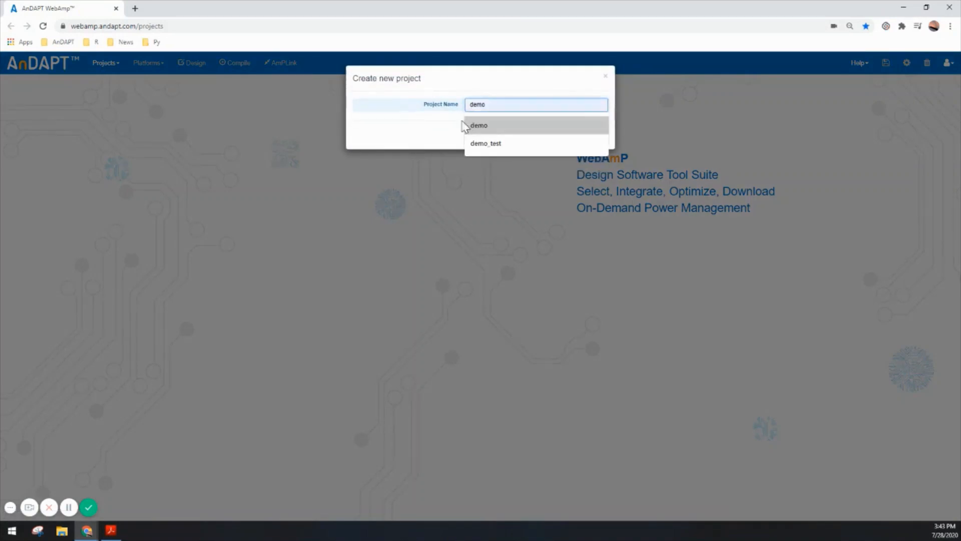
{"action": "left_click", "coordinate": [478, 125]}
{"action": "left_click", "coordinate": [596, 140]}
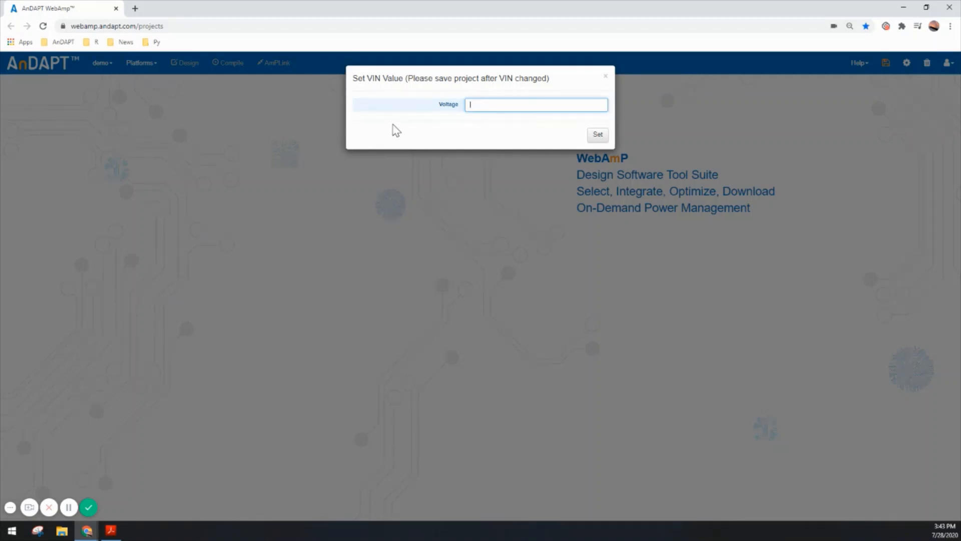
{"action": "type", "text": "12"}
{"action": "left_click", "coordinate": [598, 134]}
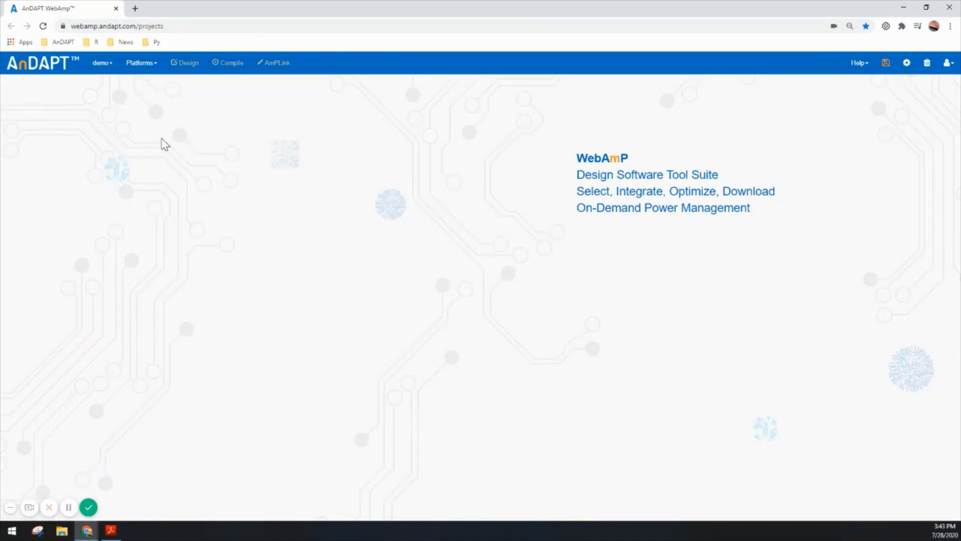
Step: Choose the Platform B device AmP8DB6 in the QF65 5x5 package for the project
{"action": "left_click", "coordinate": [145, 64]}
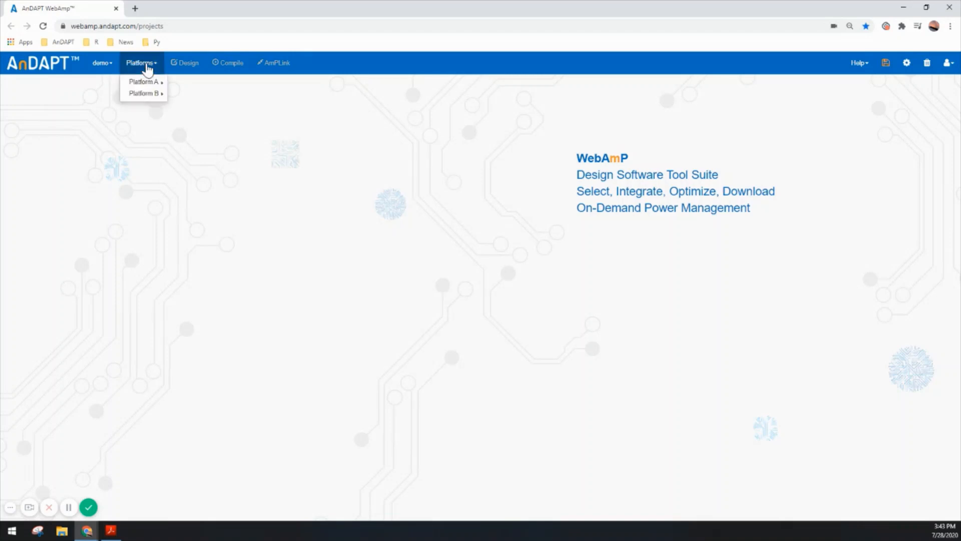
{"action": "left_click", "coordinate": [145, 93]}
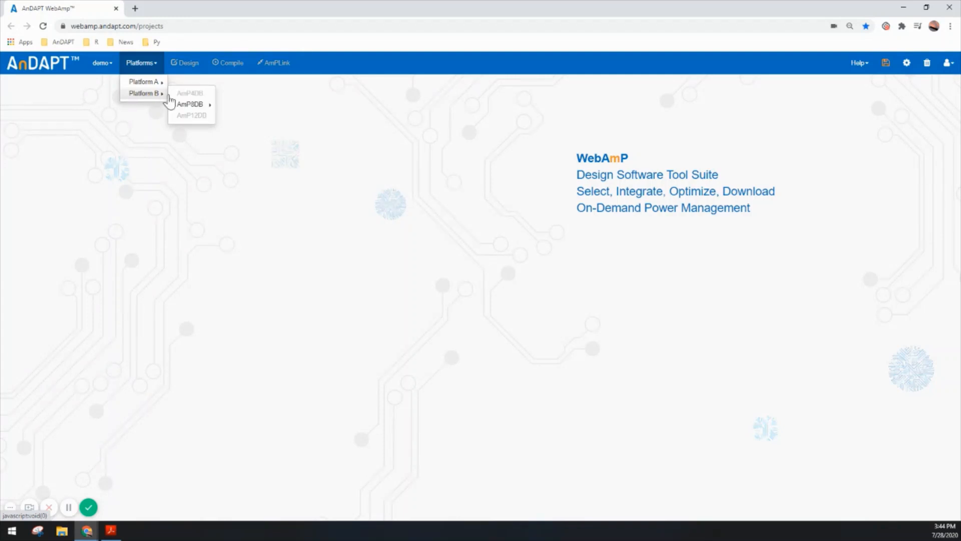
{"action": "left_click", "coordinate": [198, 106]}
{"action": "left_click", "coordinate": [235, 131]}
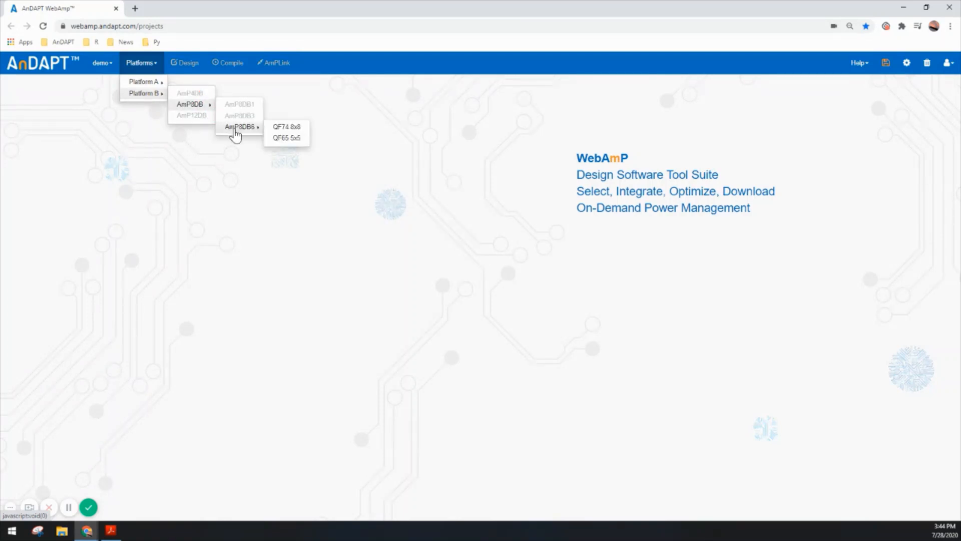
{"action": "left_click", "coordinate": [285, 140]}
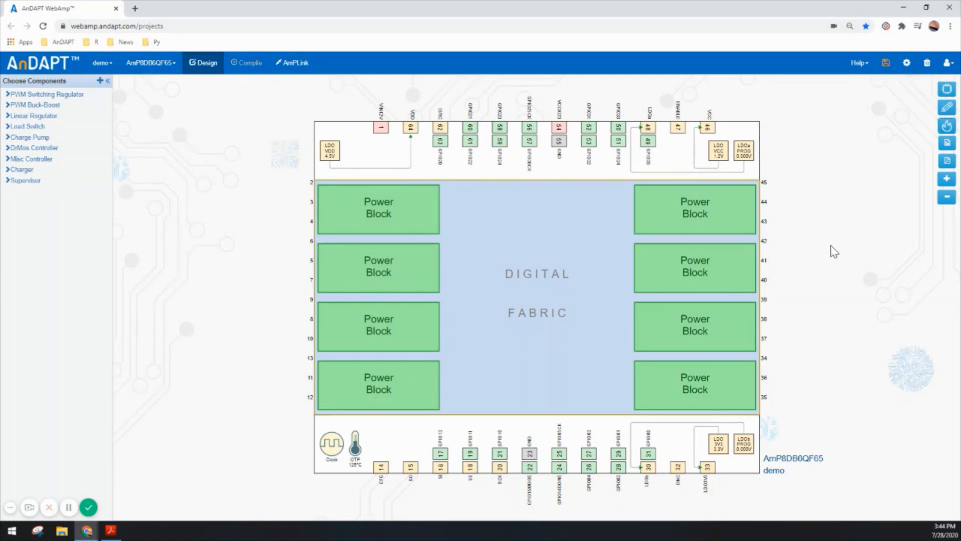
Step: Examine the voltage options for the programmable regulator LDOa, keeping it set to Disable
{"action": "left_click", "coordinate": [743, 159]}
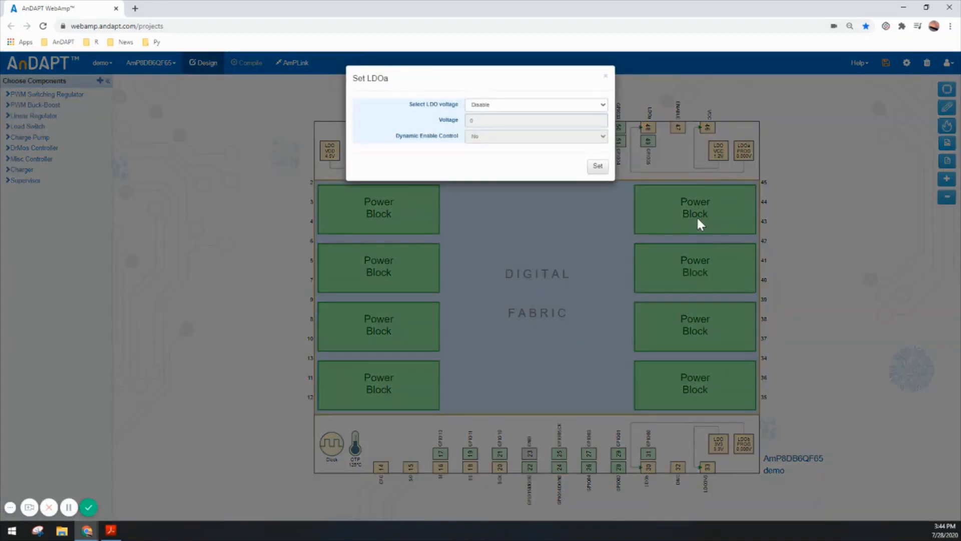
{"action": "left_click", "coordinate": [549, 105]}
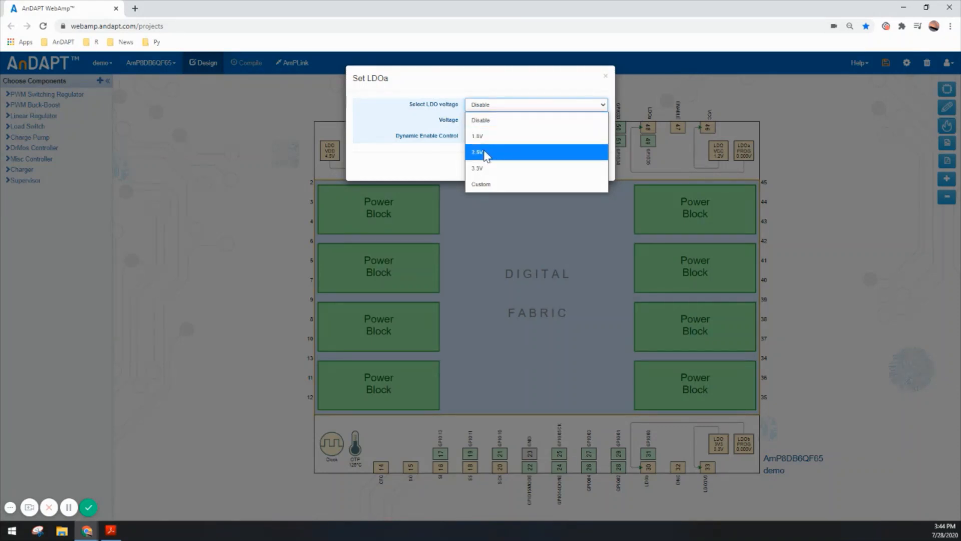
{"action": "left_click", "coordinate": [426, 153]}
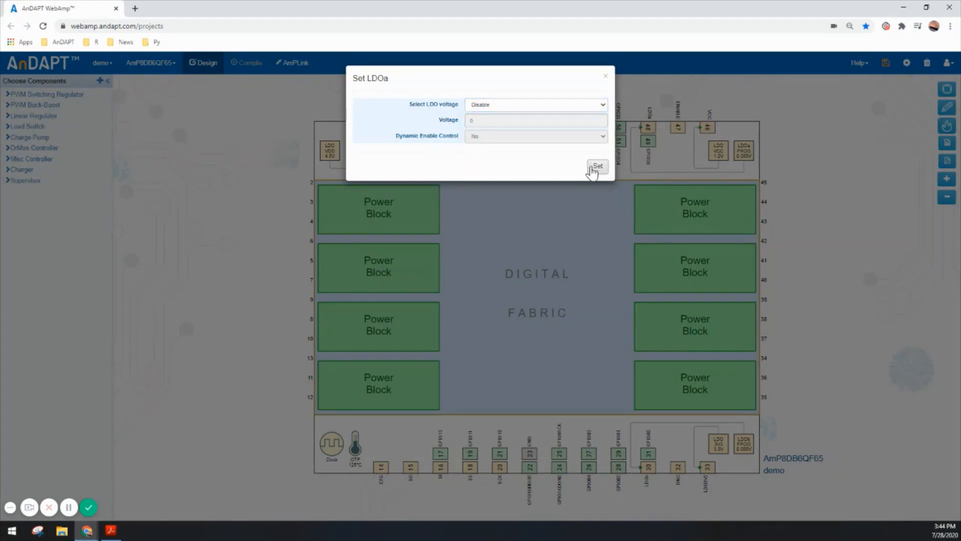
{"action": "left_click", "coordinate": [596, 166]}
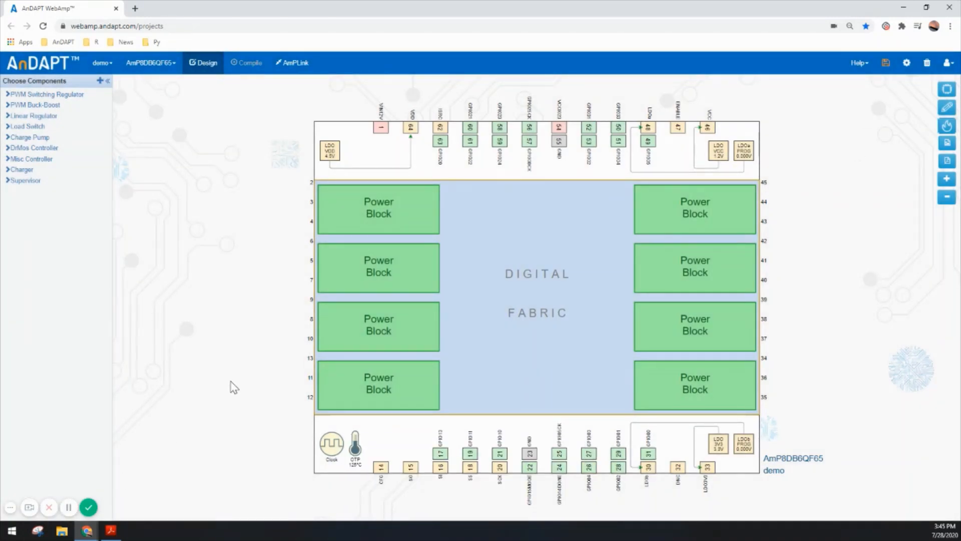
Step: Examine the OTP temperature settings and the optional GPIO name choices, then close them without changes
{"action": "left_click", "coordinate": [351, 443]}
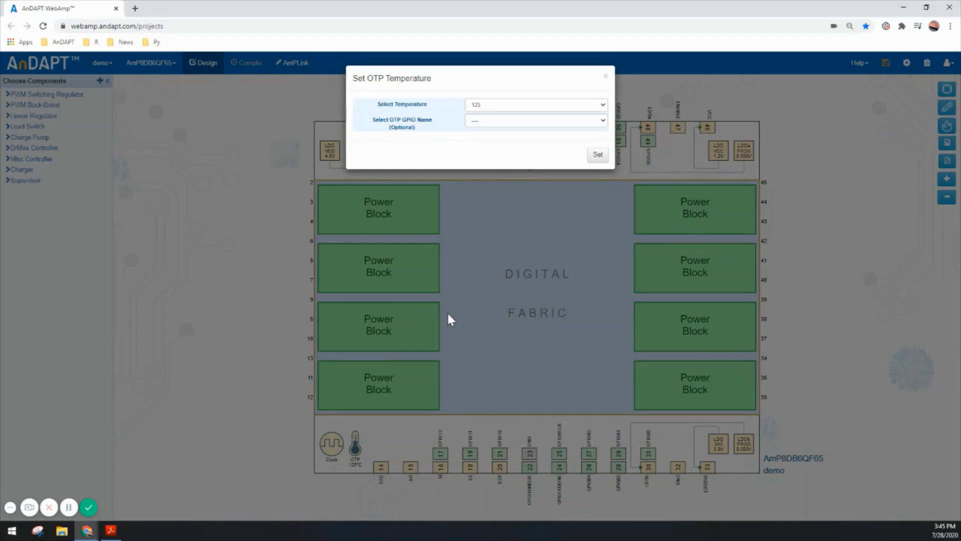
{"action": "left_click", "coordinate": [479, 120]}
{"action": "left_click", "coordinate": [428, 147]}
{"action": "left_click", "coordinate": [605, 76]}
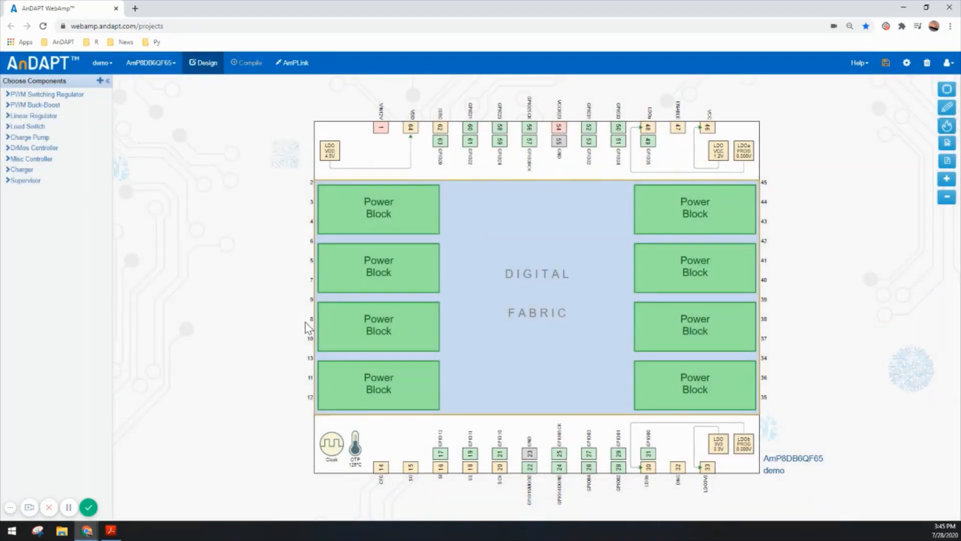
Step: Examine the source and mode options for Clock A in the project's clock settings, keeping 4 MHz and 7 Phases
{"action": "left_click", "coordinate": [332, 444]}
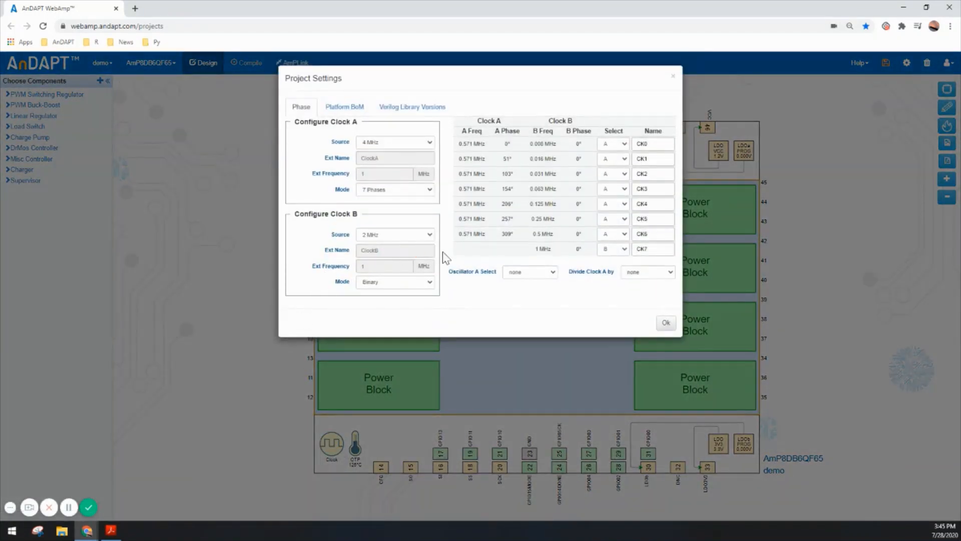
{"action": "left_click", "coordinate": [403, 146]}
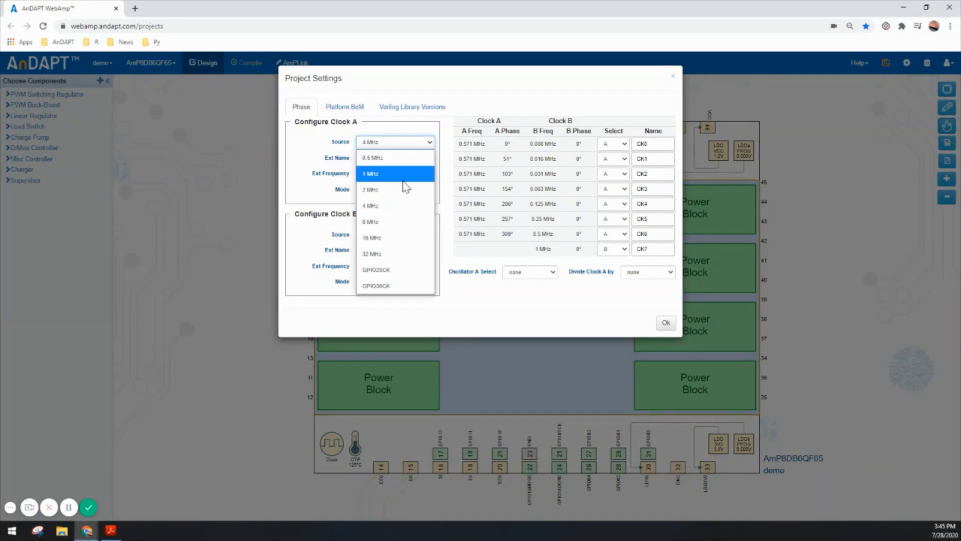
{"action": "left_click", "coordinate": [302, 183]}
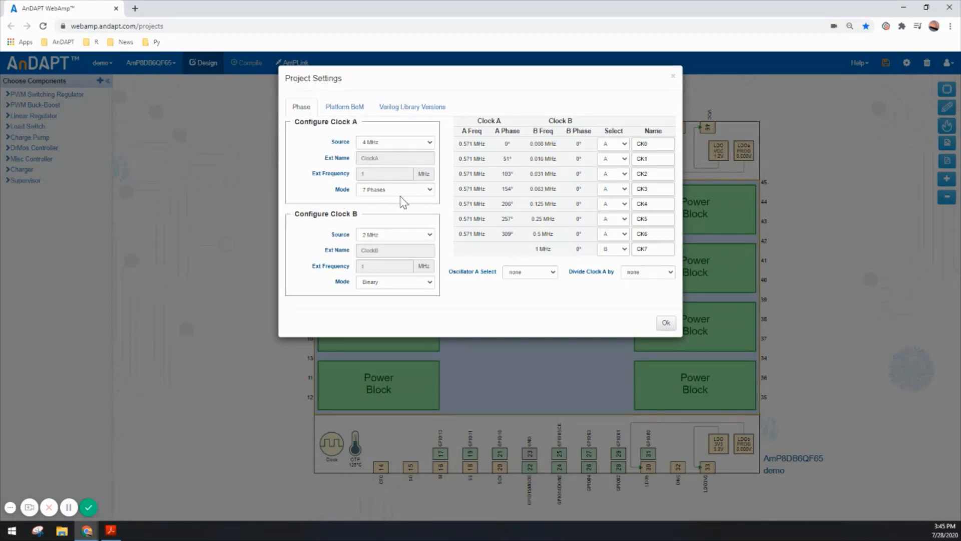
{"action": "left_click", "coordinate": [423, 191]}
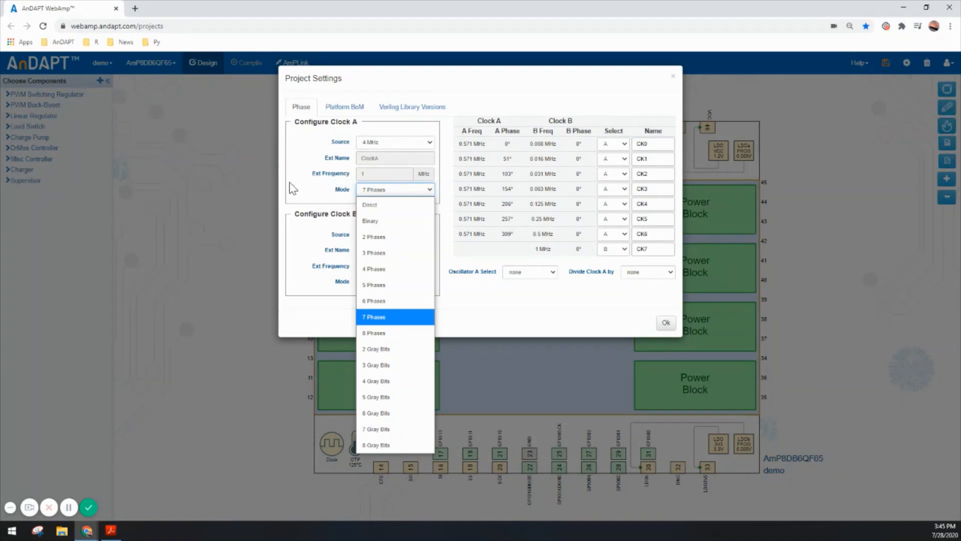
{"action": "left_click", "coordinate": [306, 189]}
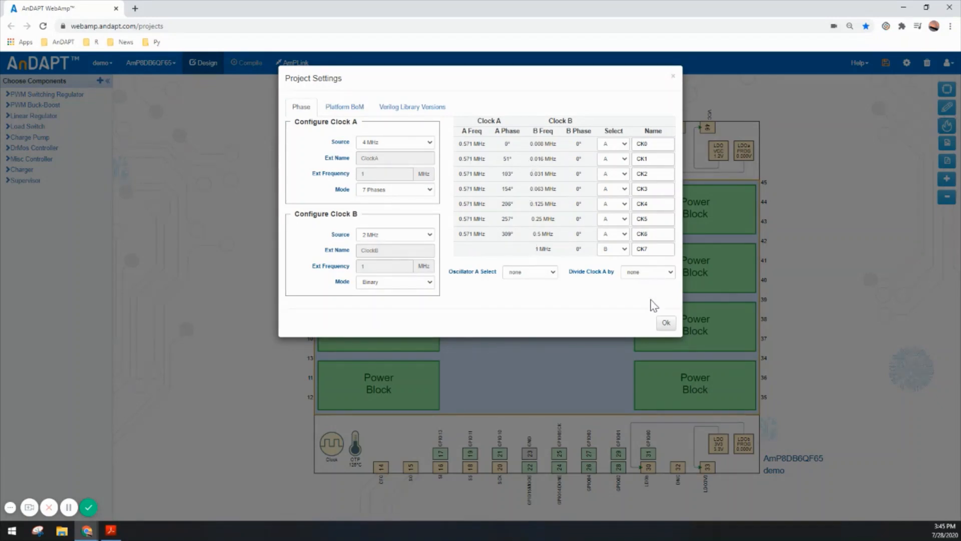
{"action": "left_click", "coordinate": [665, 324]}
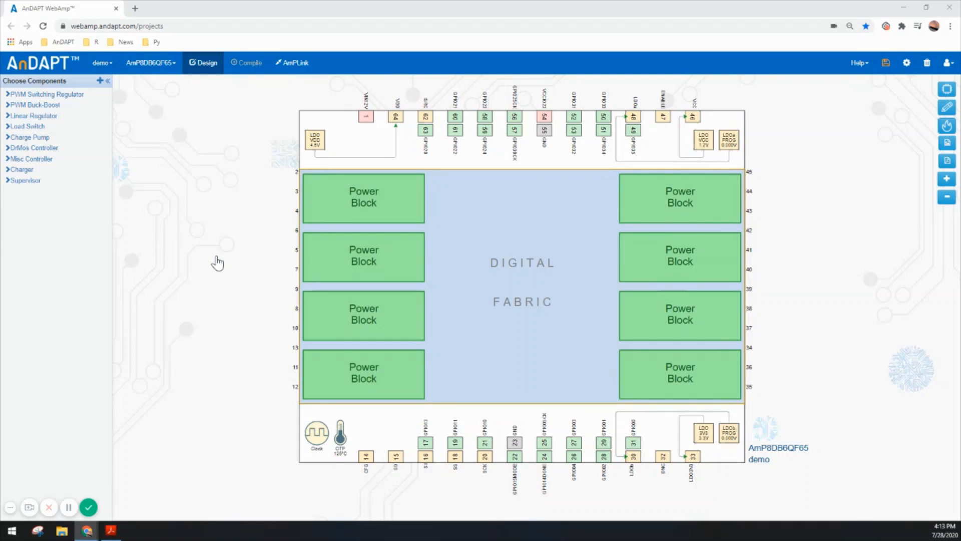
Step: Browse the available components for switching regulators, linear regulators, load switches, DrMOS controllers and supervisor digital blocks
{"action": "left_click", "coordinate": [53, 96]}
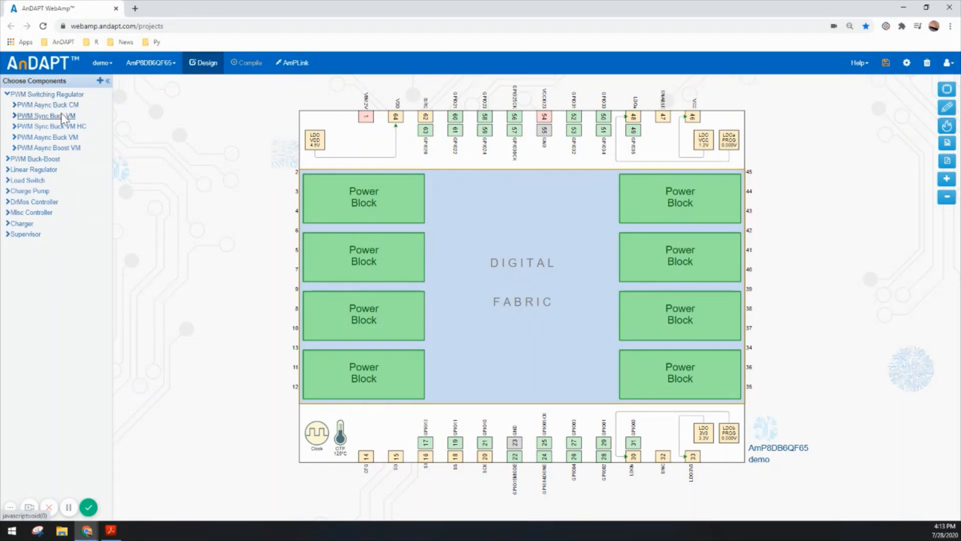
{"action": "left_click", "coordinate": [49, 172]}
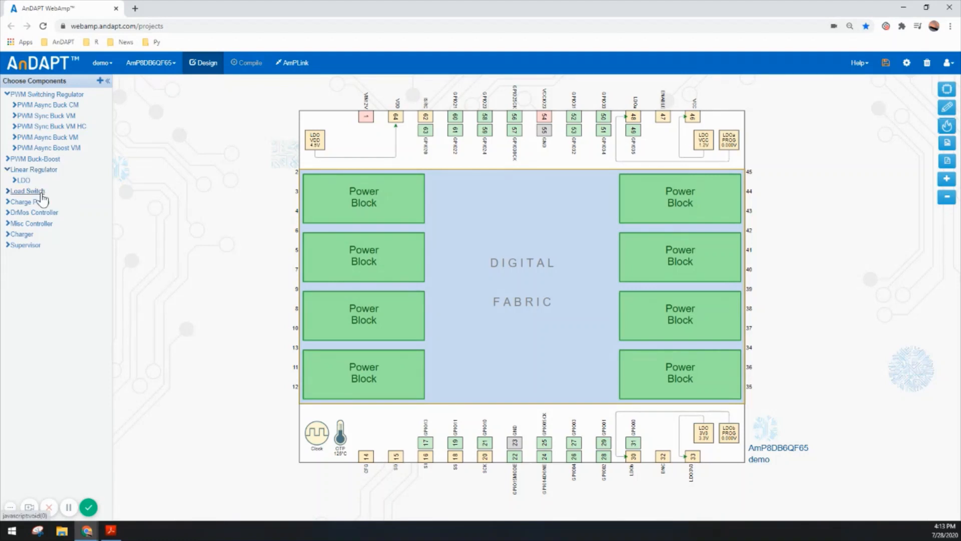
{"action": "left_click", "coordinate": [41, 194]}
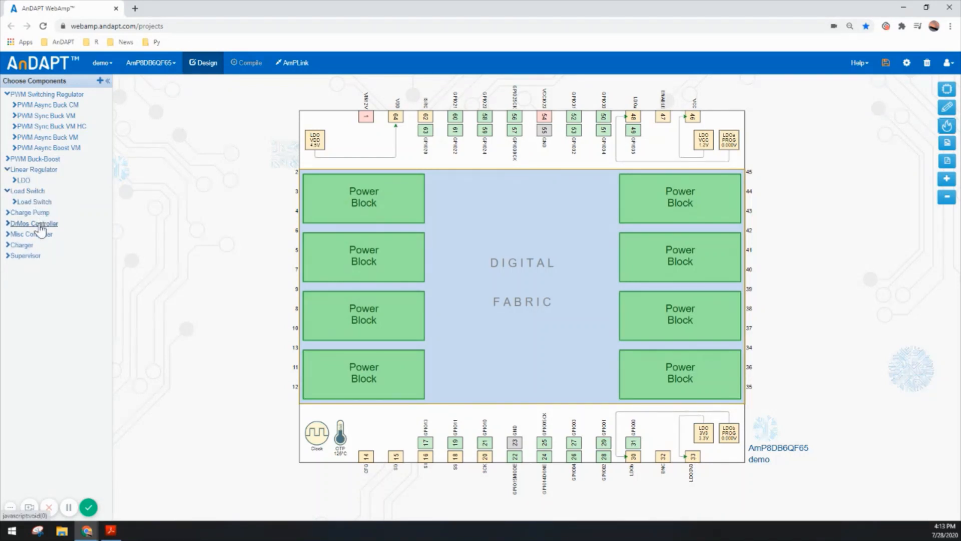
{"action": "left_click", "coordinate": [40, 225]}
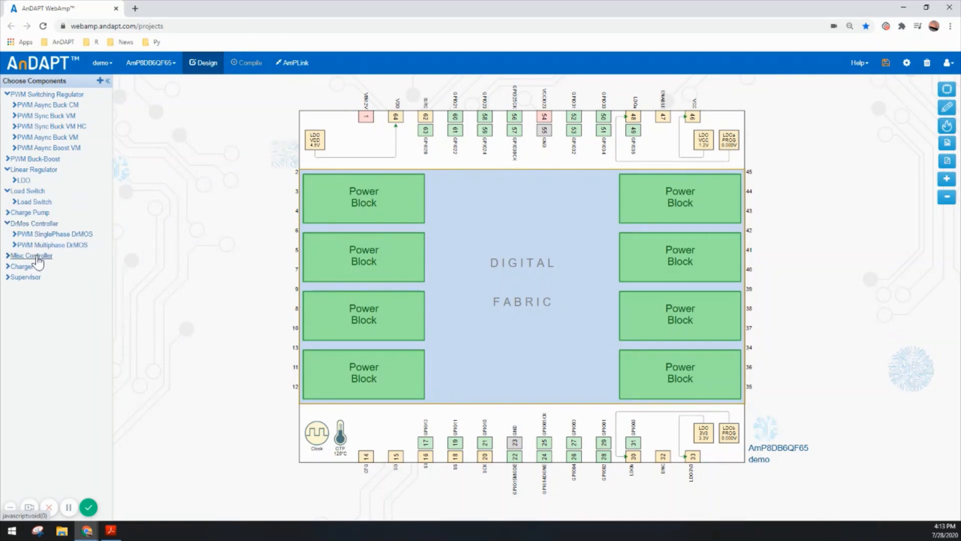
{"action": "left_click", "coordinate": [26, 279]}
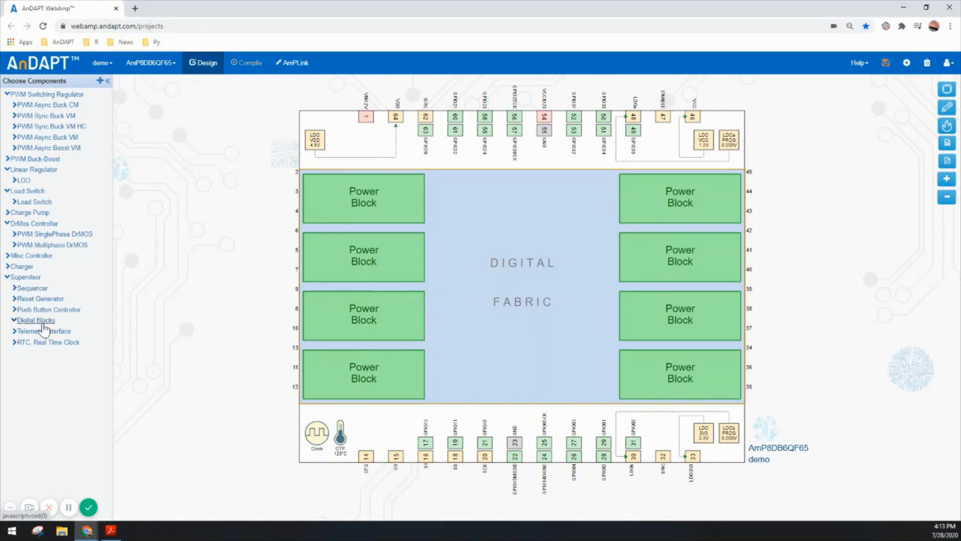
{"action": "left_click", "coordinate": [43, 322]}
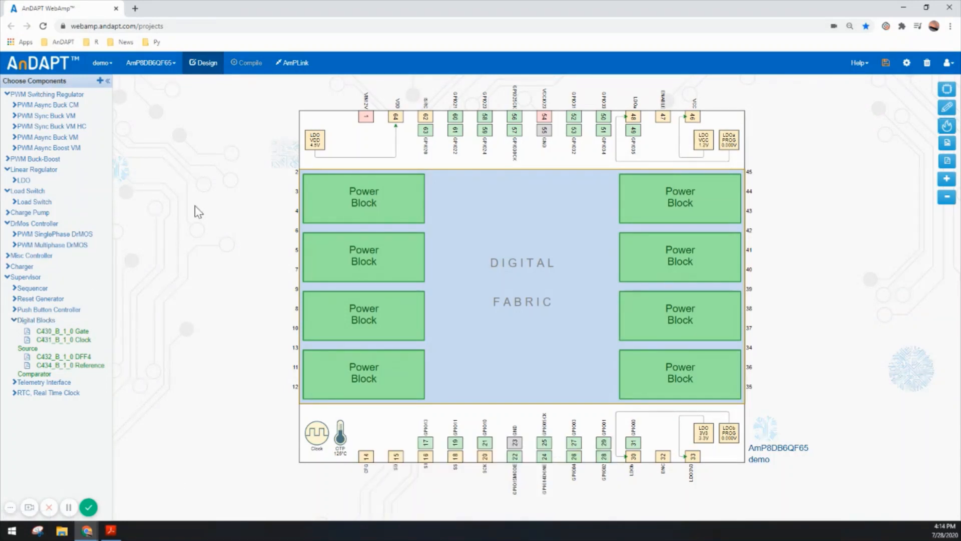
Step: Place a C200_B_1_0 PWM Sync Buck VM on the upper-left power blocks and a C710_B_1_0 LDO on the upper-right one
{"action": "left_click", "coordinate": [63, 117]}
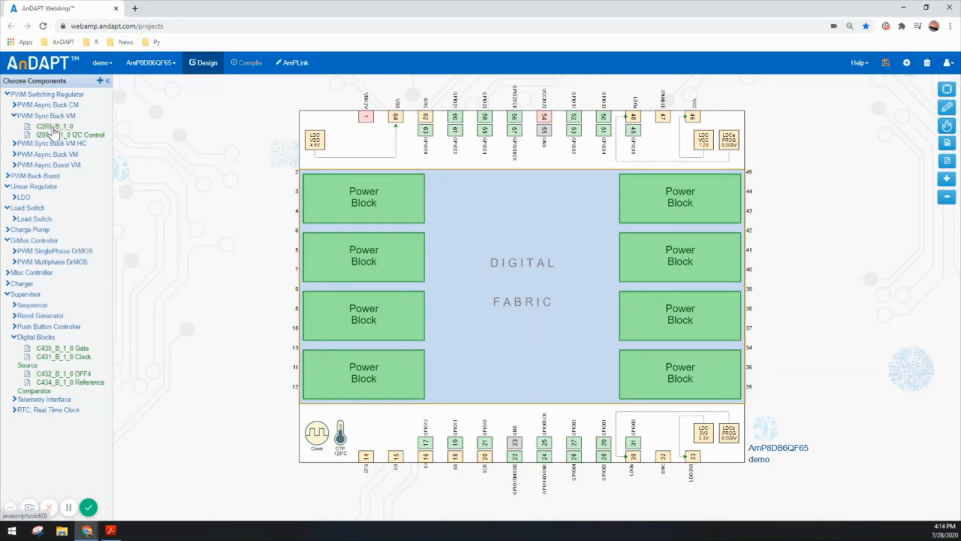
{"action": "mouse_move", "coordinate": [55, 133]}
{"action": "left_mouse_down"}
{"action": "mouse_move", "coordinate": [187, 187]}
{"action": "mouse_move", "coordinate": [353, 235]}
{"action": "mouse_move", "coordinate": [364, 229]}
{"action": "left_mouse_up"}
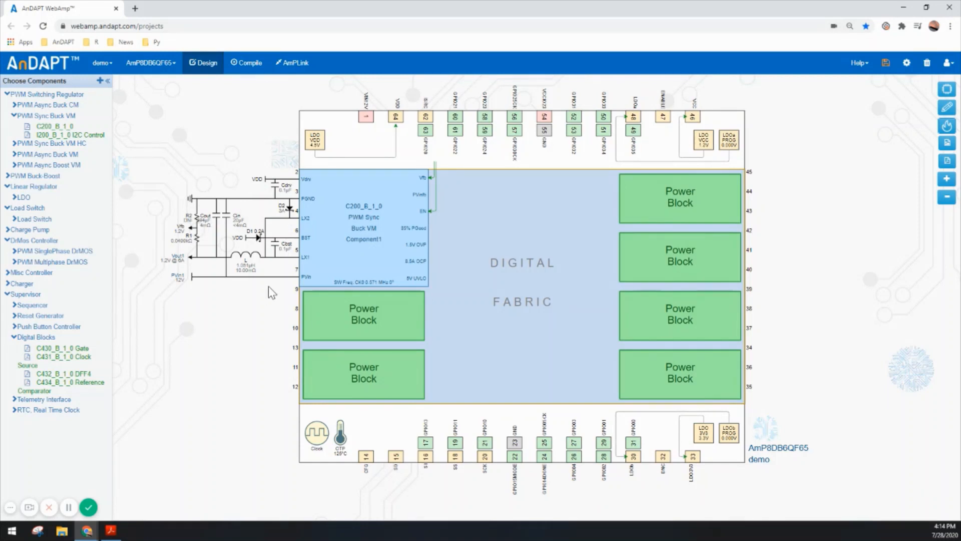
{"action": "left_click", "coordinate": [23, 197]}
{"action": "left_click_drag", "start_coordinate": [55, 207], "coordinate": [689, 237]}
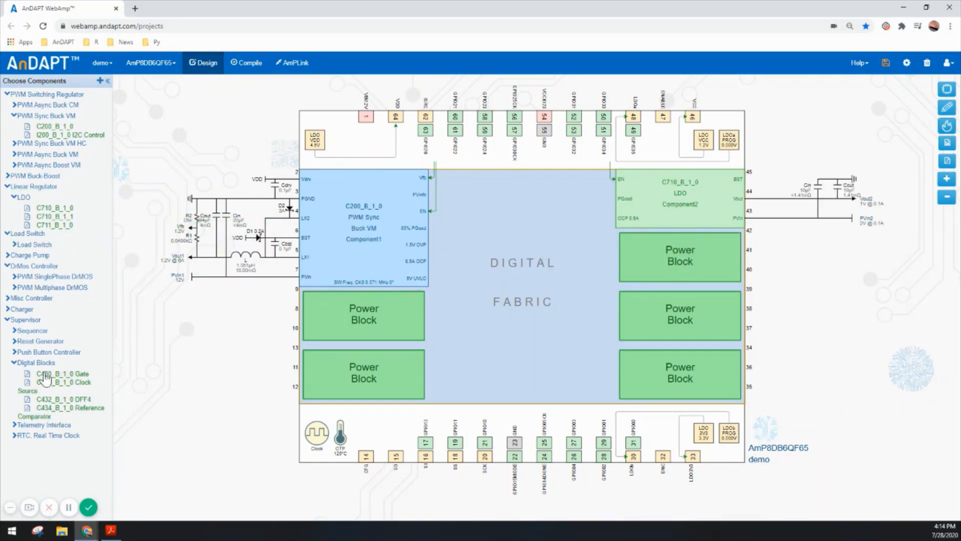
Step: Add a C420_B_1_0 sequencer and a C860_B_1_0 PWM SinglePhase DrMOS controller to the digital fabric
{"action": "left_click", "coordinate": [31, 330]}
{"action": "left_click_drag", "start_coordinate": [50, 341], "coordinate": [520, 306]}
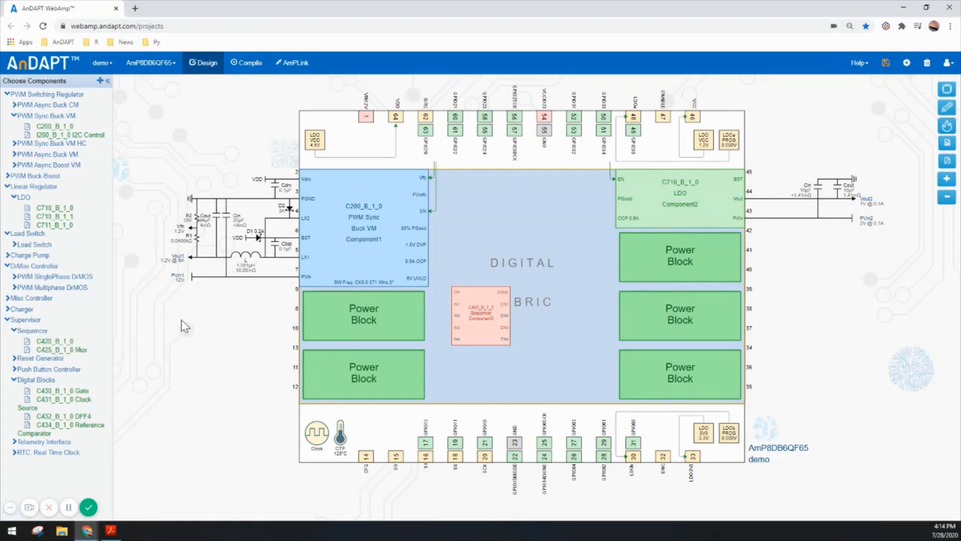
{"action": "left_click", "coordinate": [50, 278]}
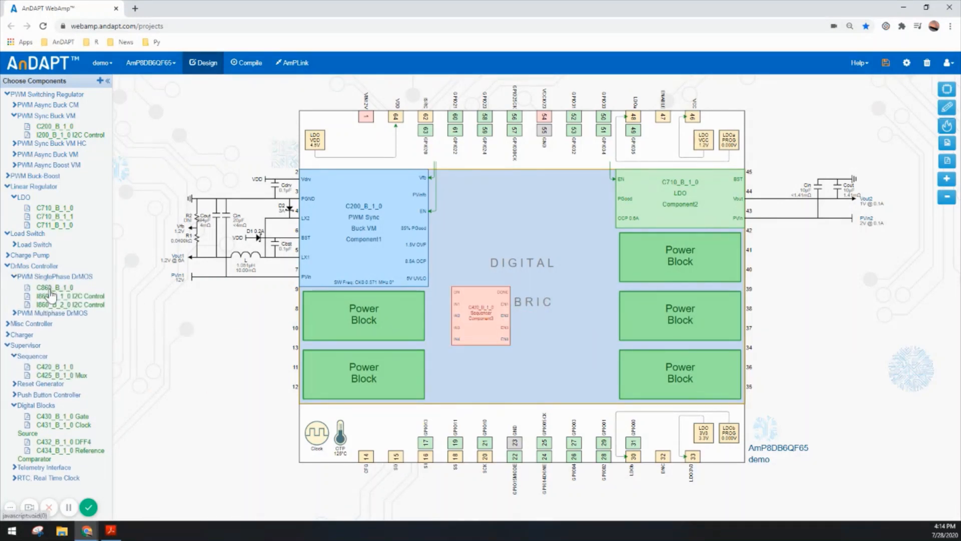
{"action": "left_click_drag", "start_coordinate": [52, 293], "coordinate": [565, 245]}
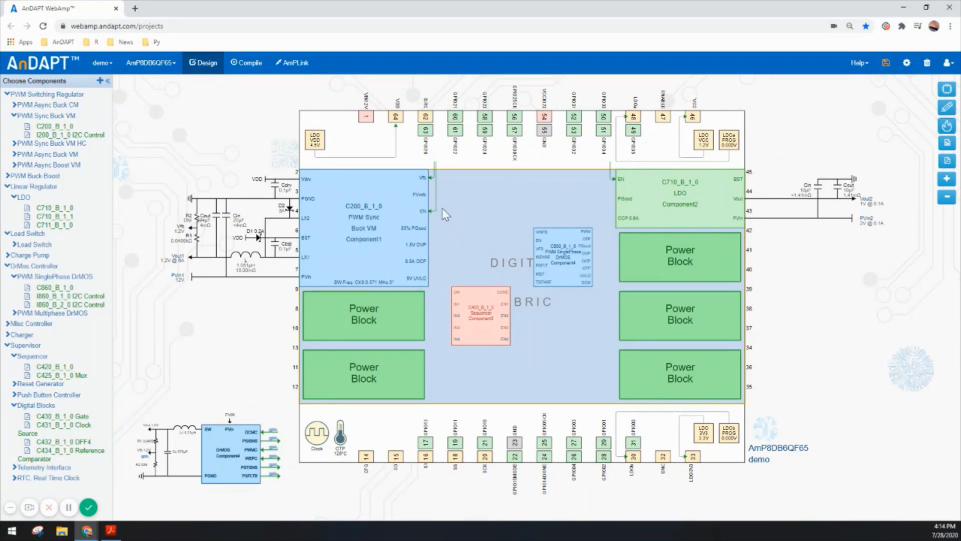
Step: Reroute the buck regulator's EN input to the sequencer's first enable output
{"action": "left_click", "coordinate": [437, 196]}
{"action": "left_click_drag", "start_coordinate": [429, 211], "coordinate": [510, 306]}
{"action": "left_click", "coordinate": [518, 326]}
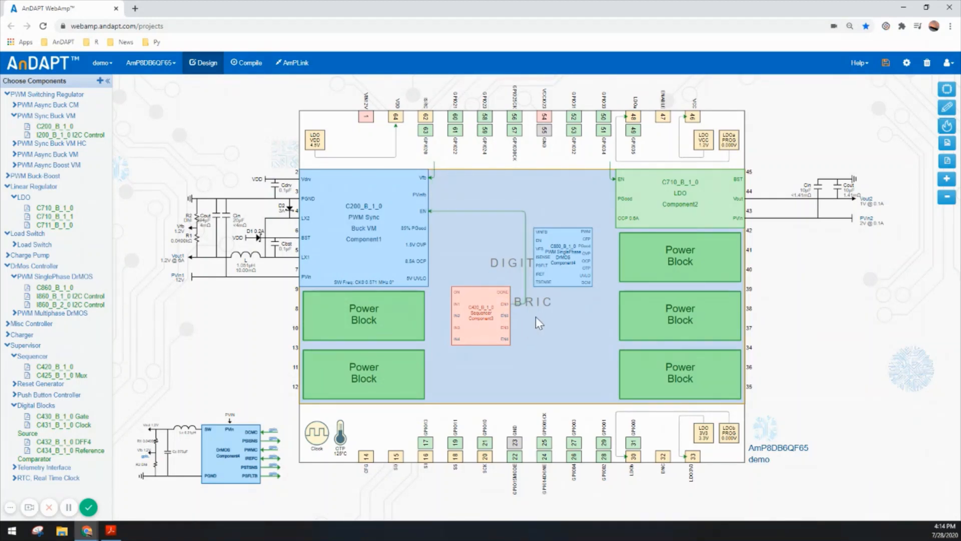
Step: Open the C200_B_1_0 buck regulator's configuration with the full settings list and check the available switching frequency options
{"action": "left_click", "coordinate": [394, 254]}
{"action": "double_click", "coordinate": [394, 251]}
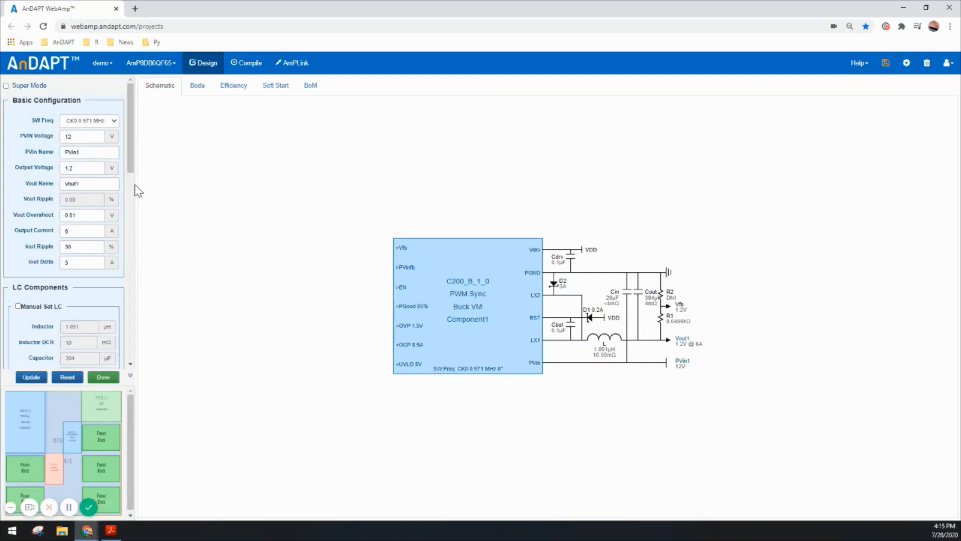
{"action": "left_click", "coordinate": [130, 375]}
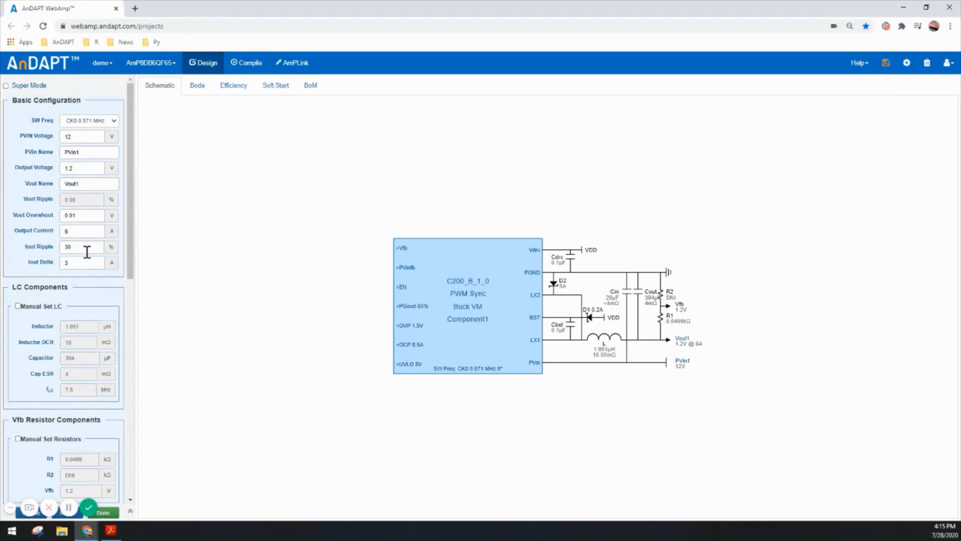
{"action": "left_click", "coordinate": [106, 124]}
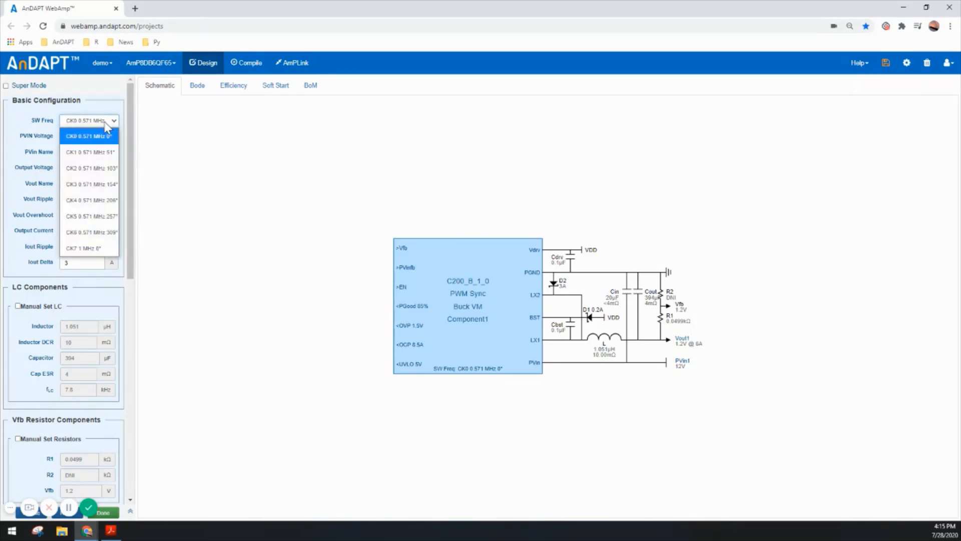
{"action": "left_click", "coordinate": [106, 124]}
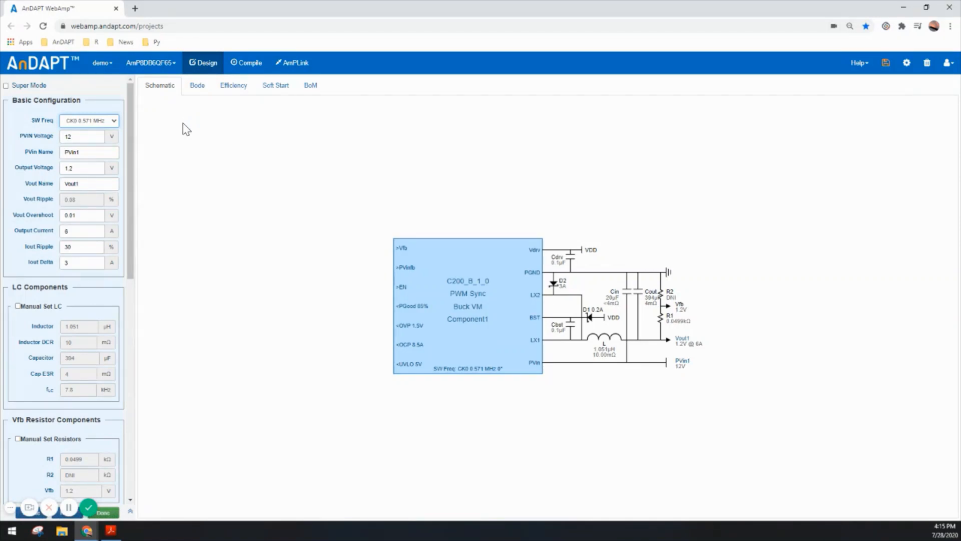
Step: Set the buck regulator's PVIN voltage to 14 V and output voltage to 1.5 V, accepting the adjusted protection levels
{"action": "double_click", "coordinate": [91, 137]}
{"action": "type", "text": "14"}
{"action": "left_click", "coordinate": [29, 165]}
{"action": "double_click", "coordinate": [90, 168]}
{"action": "type", "text": "1.5"}
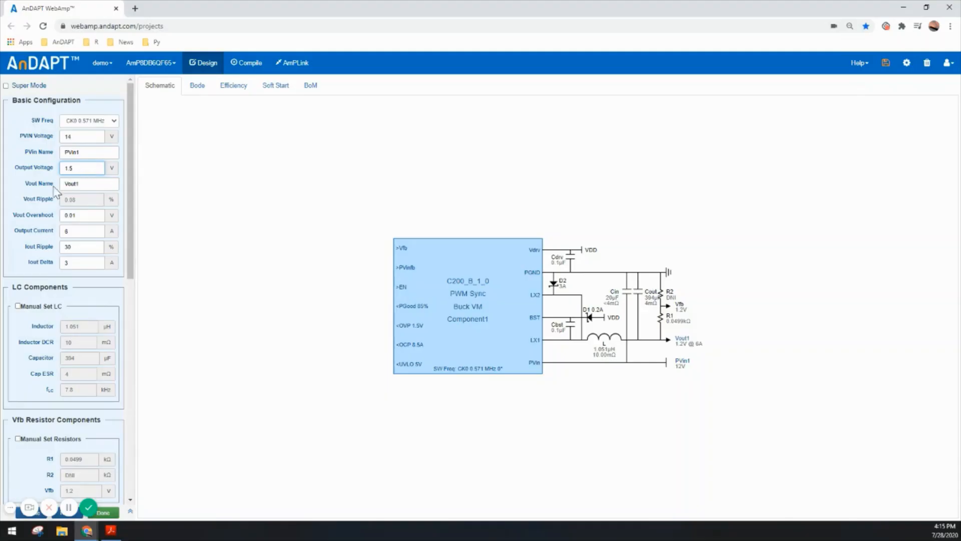
{"action": "left_click", "coordinate": [28, 199]}
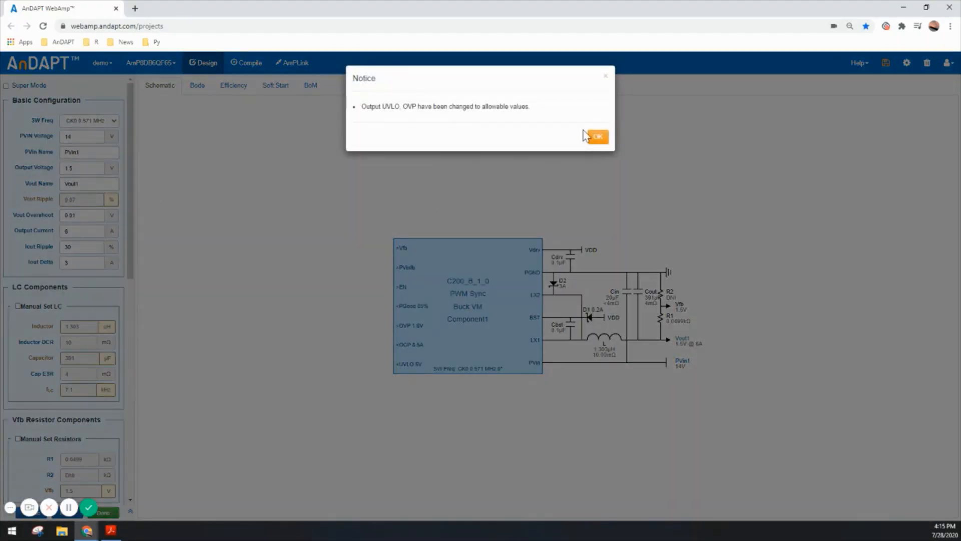
{"action": "left_click", "coordinate": [586, 135]}
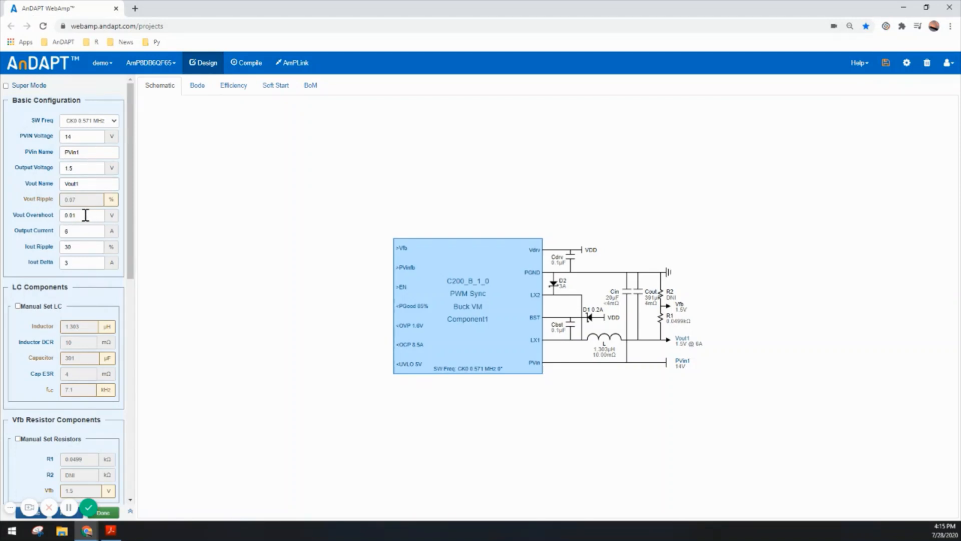
Step: Set the buck regulator's Iout ripple to 45 %
{"action": "double_click", "coordinate": [81, 247]}
{"action": "type", "text": "45"}
{"action": "left_click", "coordinate": [27, 200]}
{"action": "scroll", "coordinate": [80, 419], "scroll_direction": "down", "scroll_amount": 2}
{"action": "scroll", "coordinate": [65, 351], "scroll_direction": "up", "scroll_amount": 2}
{"action": "scroll", "coordinate": [34, 325], "scroll_direction": "down", "scroll_amount": 2}
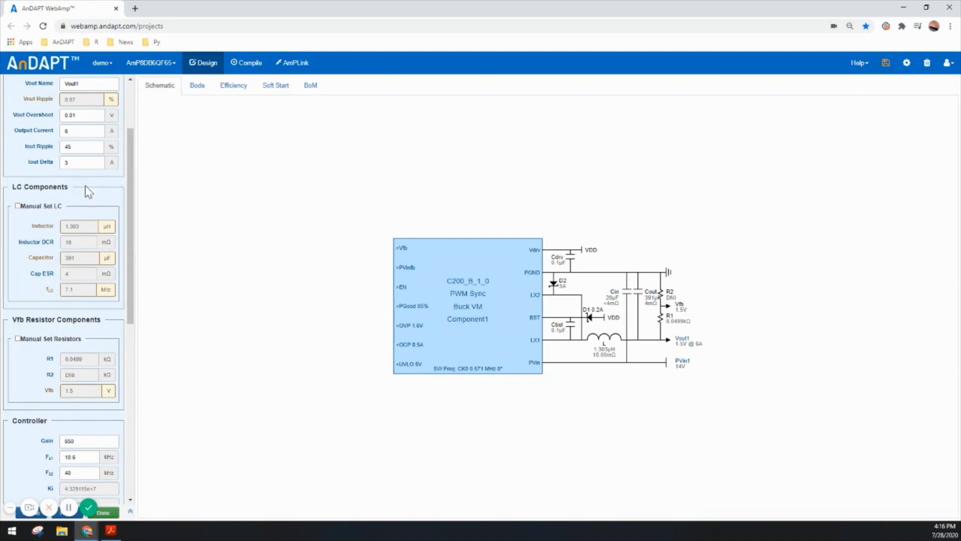
{"action": "left_click", "coordinate": [310, 86]}
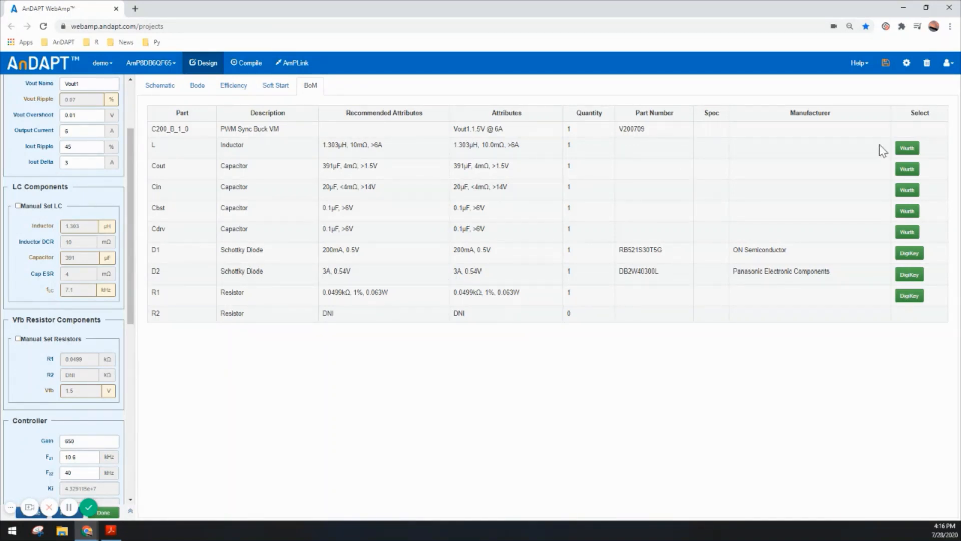
{"action": "left_click", "coordinate": [906, 148]}
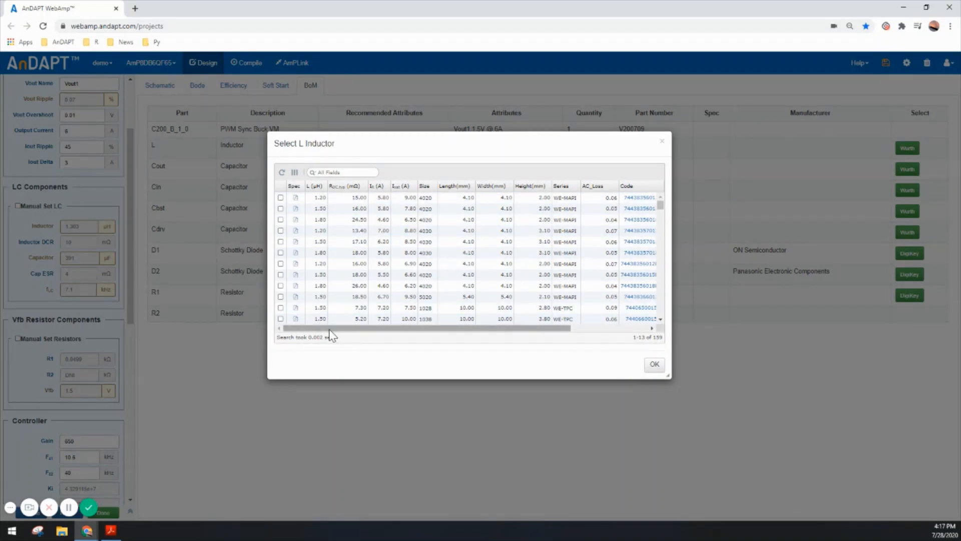
{"action": "left_click_drag", "start_coordinate": [329, 329], "coordinate": [421, 331]}
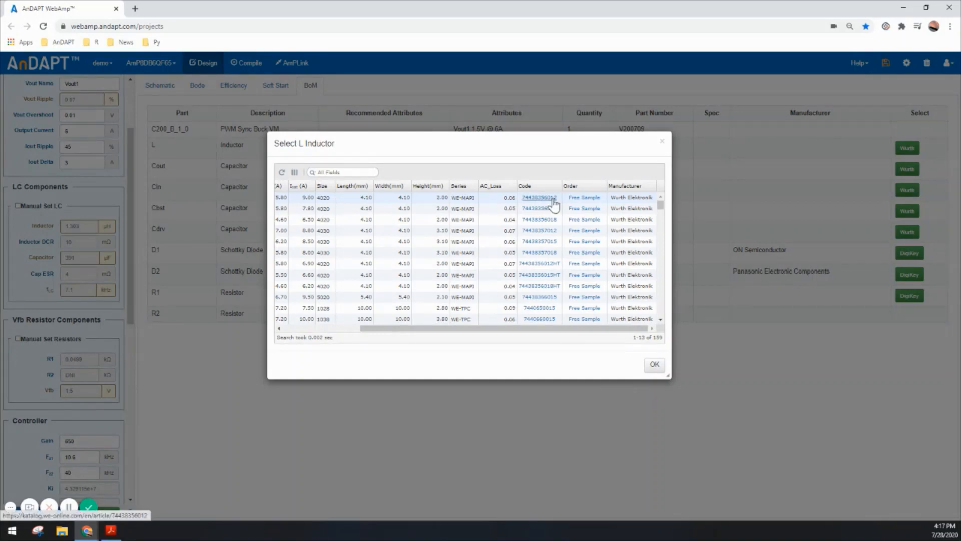
{"action": "left_click_drag", "start_coordinate": [439, 337], "coordinate": [321, 337]}
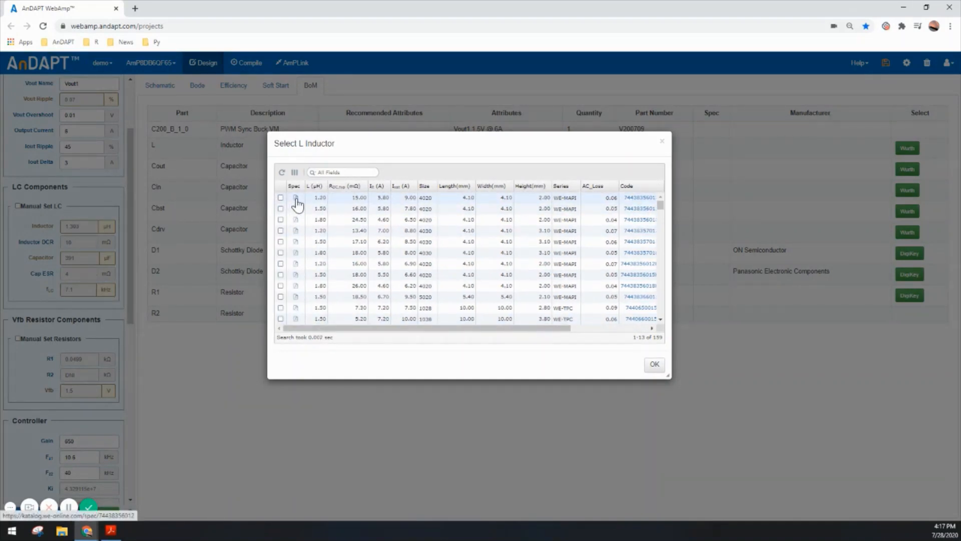
{"action": "left_click_drag", "start_coordinate": [339, 330], "coordinate": [380, 333]}
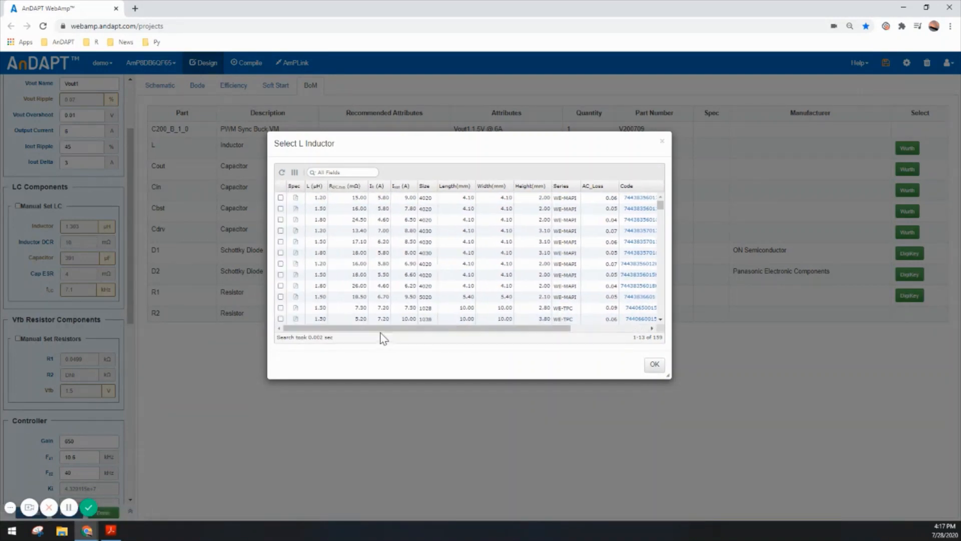
{"action": "left_click", "coordinate": [281, 231]}
{"action": "left_click", "coordinate": [654, 364]}
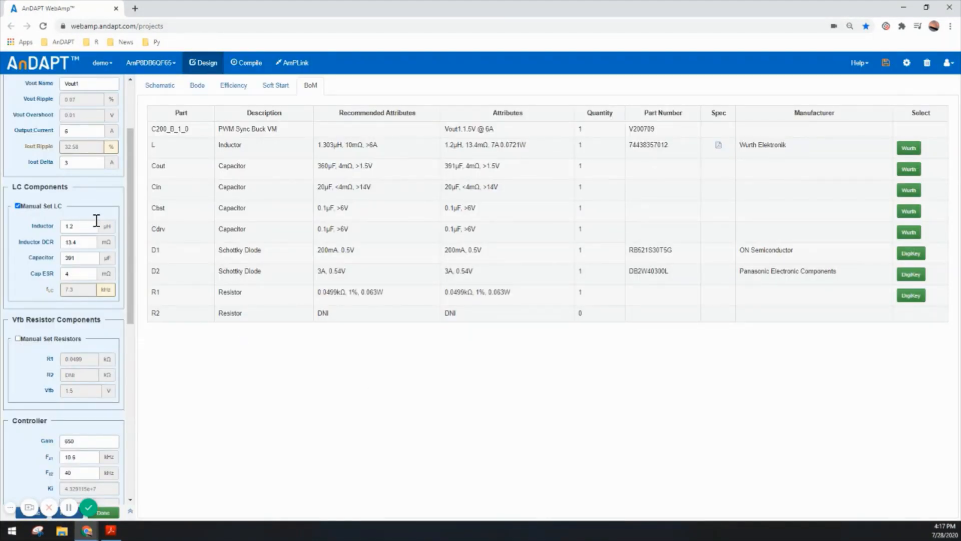
{"action": "scroll", "coordinate": [100, 210], "scroll_direction": "up", "scroll_amount": 1}
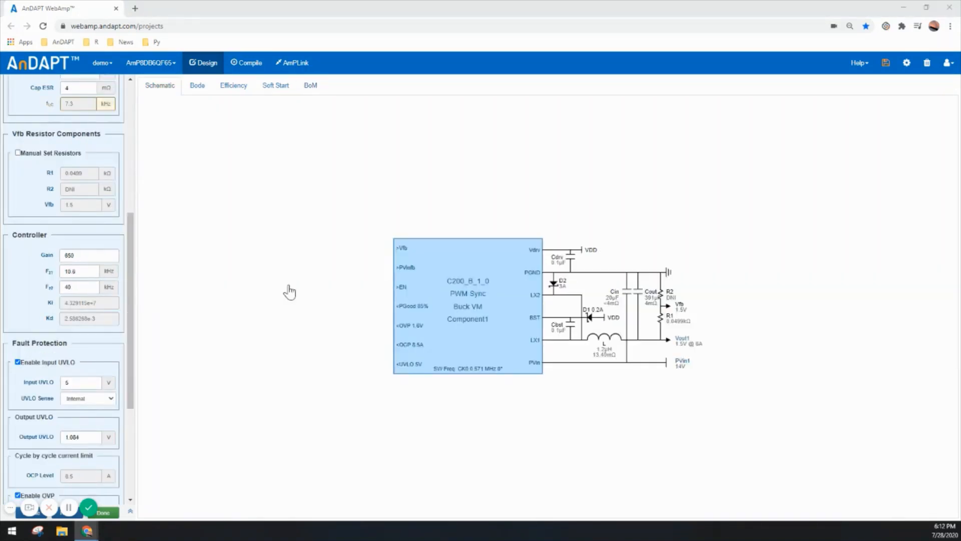
Step: Tune the compensator on the buck regulator's Bode plot to a gain of about 1176 and Fz1 of about 11.3 kHz
{"action": "left_click_drag", "start_coordinate": [128, 260], "coordinate": [135, 203]}
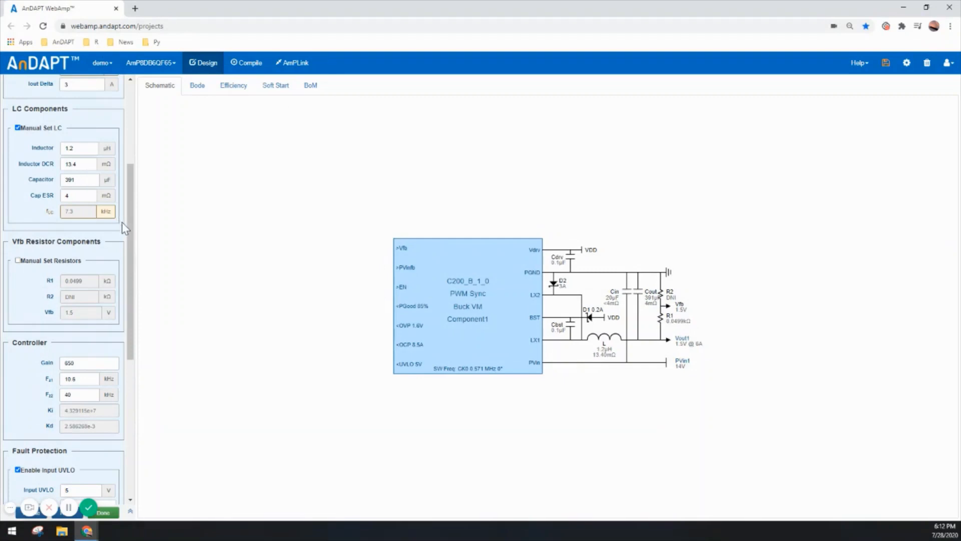
{"action": "left_click_drag", "start_coordinate": [134, 238], "coordinate": [135, 290]}
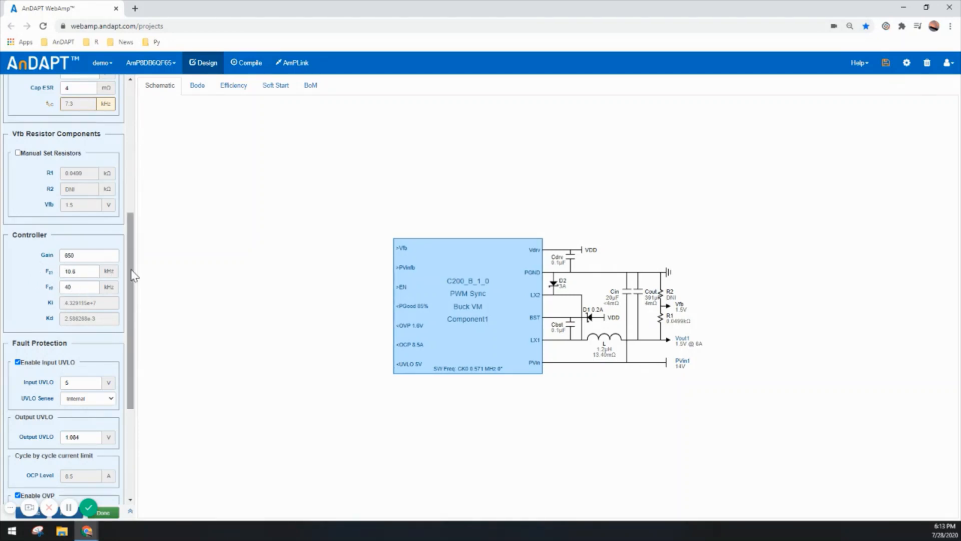
{"action": "left_click", "coordinate": [197, 88]}
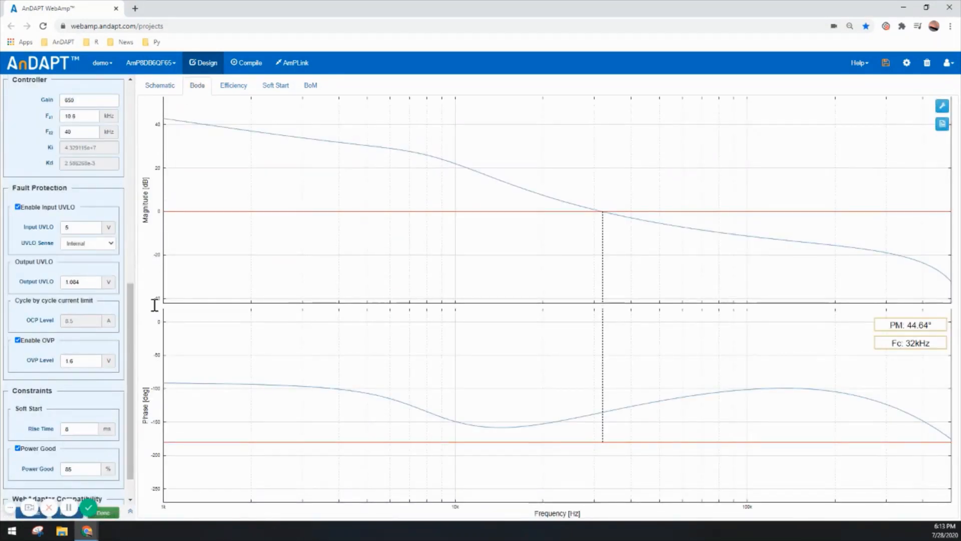
{"action": "left_click_drag", "start_coordinate": [131, 337], "coordinate": [135, 319]}
{"action": "scroll", "coordinate": [135, 314], "scroll_direction": "down", "scroll_amount": 1}
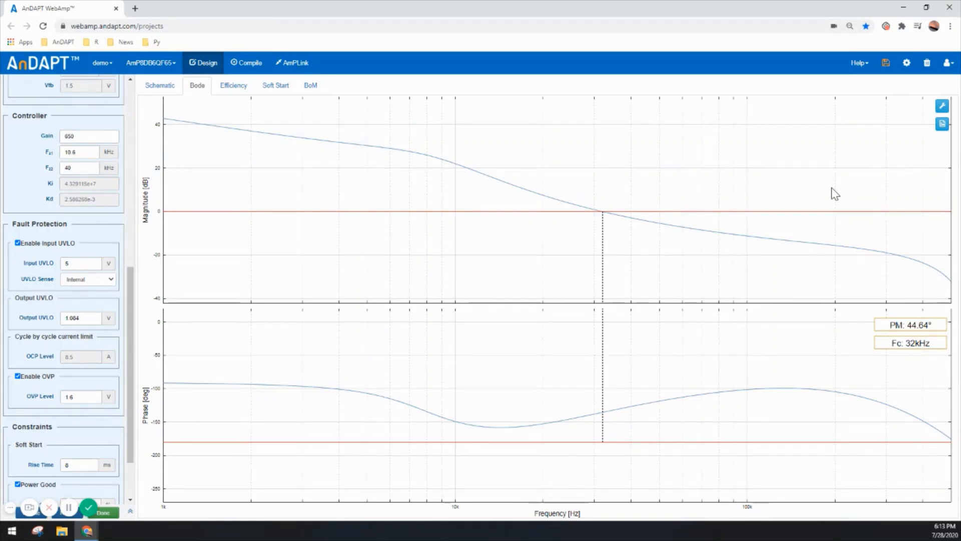
{"action": "left_click", "coordinate": [942, 106]}
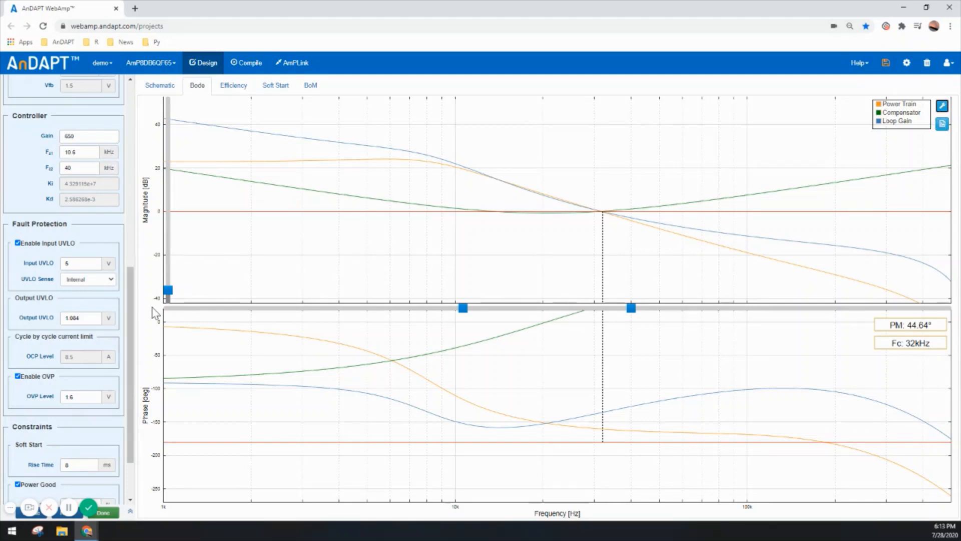
{"action": "mouse_move", "coordinate": [167, 296]}
{"action": "left_mouse_down"}
{"action": "mouse_move", "coordinate": [167, 280]}
{"action": "mouse_move", "coordinate": [167, 293]}
{"action": "left_mouse_up"}
{"action": "left_click_drag", "start_coordinate": [463, 308], "coordinate": [463, 310]}
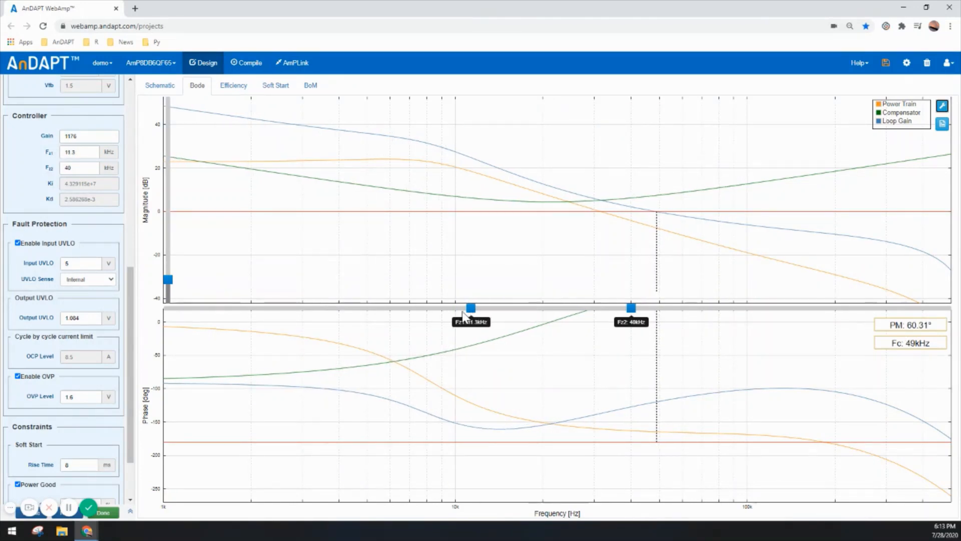
Step: Review the buck regulator's controller, fault protection and constraint settings, and examine its efficiency and power loss curves
{"action": "scroll", "coordinate": [77, 260], "scroll_direction": "up", "scroll_amount": 2}
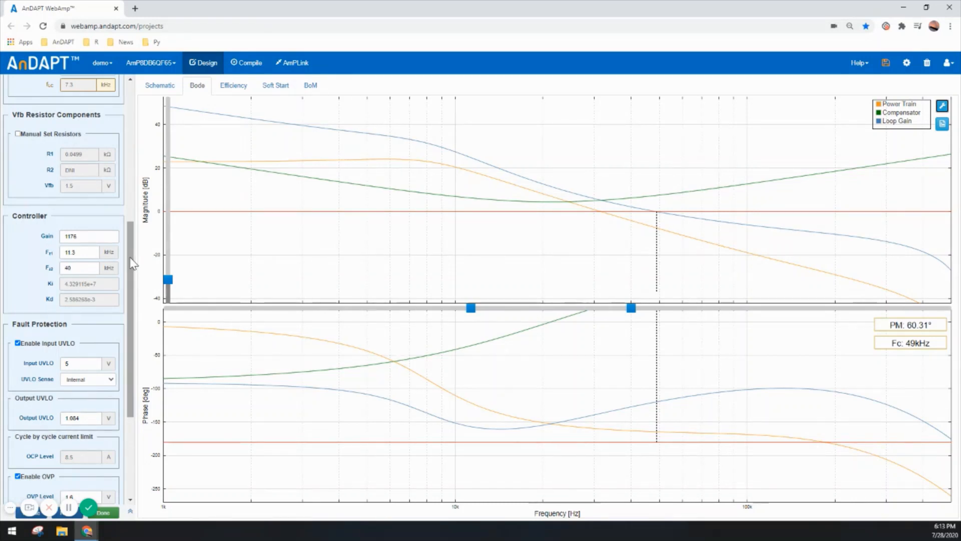
{"action": "left_click_drag", "start_coordinate": [133, 263], "coordinate": [132, 313]}
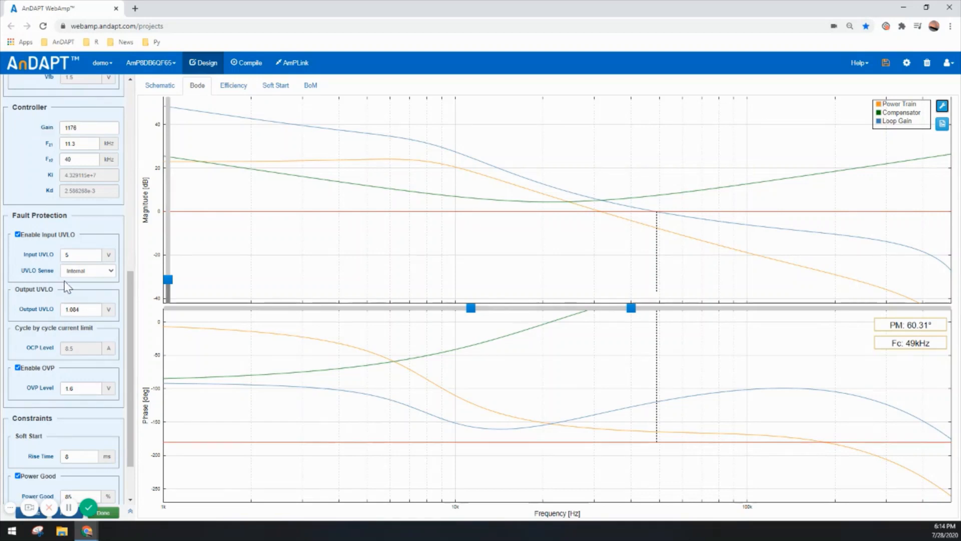
{"action": "left_click_drag", "start_coordinate": [131, 308], "coordinate": [130, 341]}
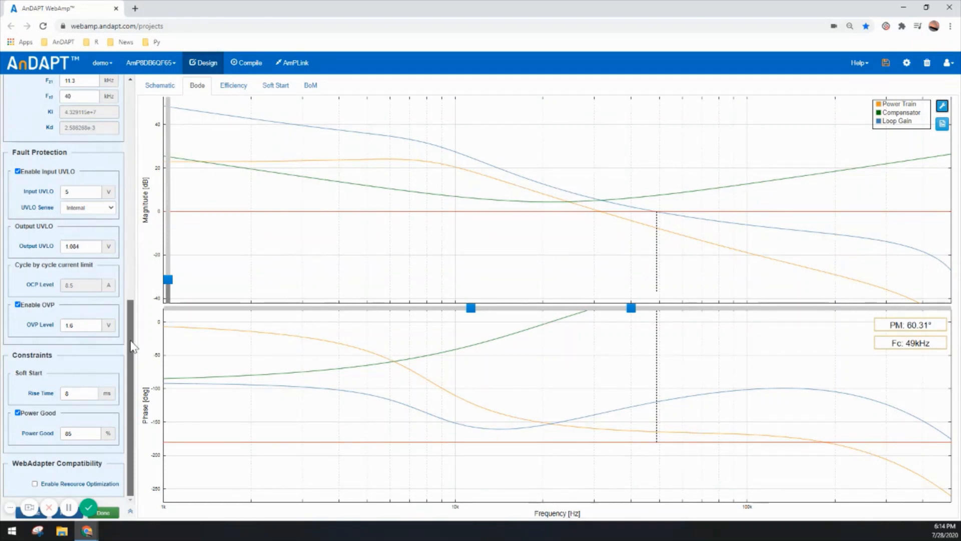
{"action": "left_click_drag", "start_coordinate": [131, 345], "coordinate": [135, 88]}
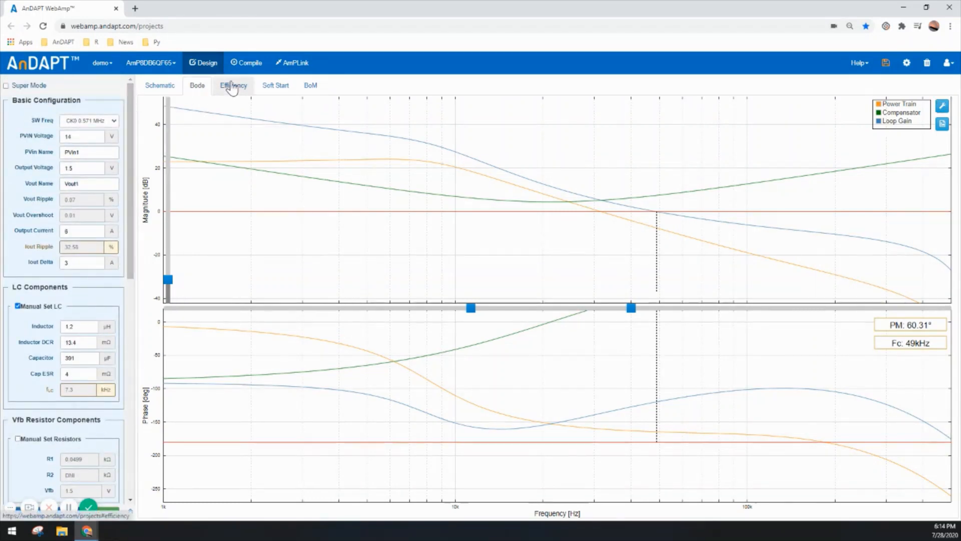
{"action": "left_click", "coordinate": [226, 89]}
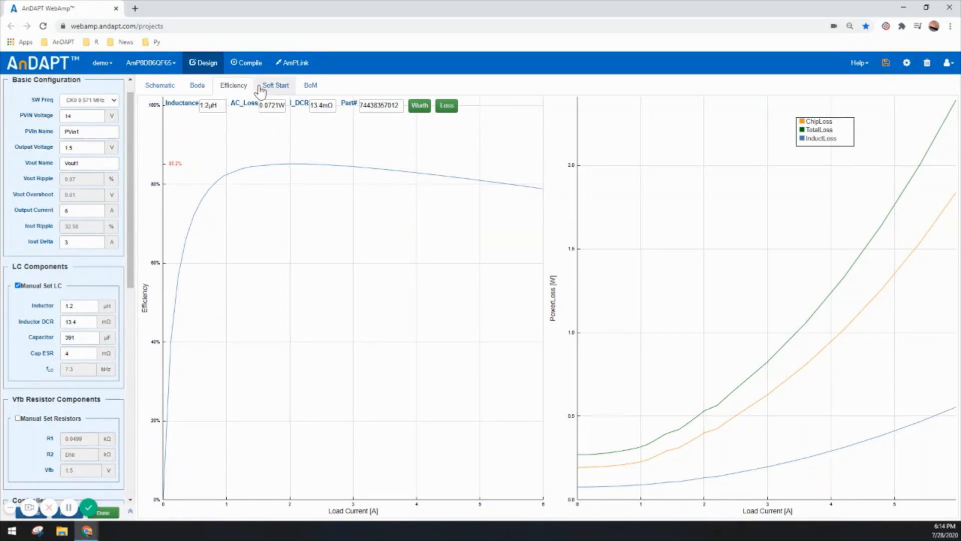
Step: Return to the full chip design and center the schematic in view
{"action": "left_click", "coordinate": [207, 68]}
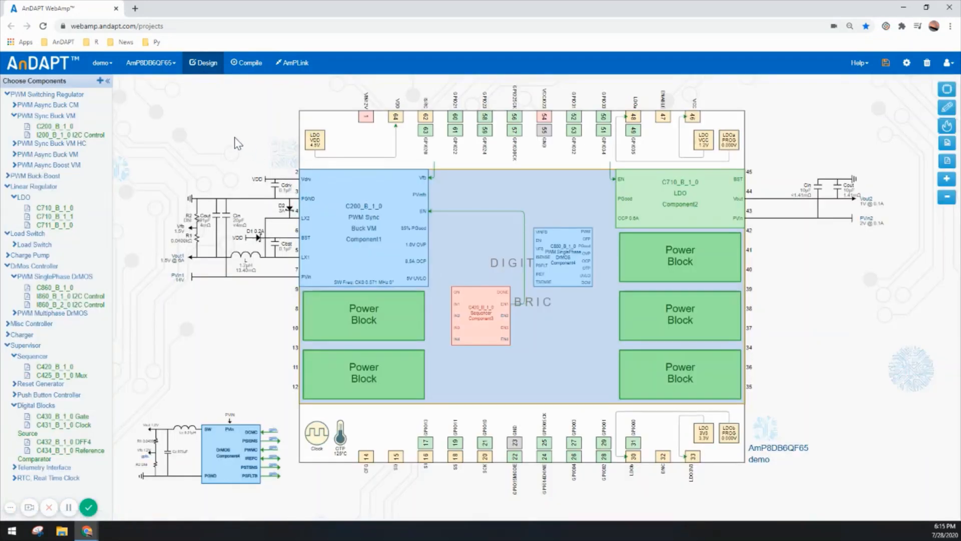
{"action": "left_click_drag", "start_coordinate": [830, 286], "coordinate": [832, 274]}
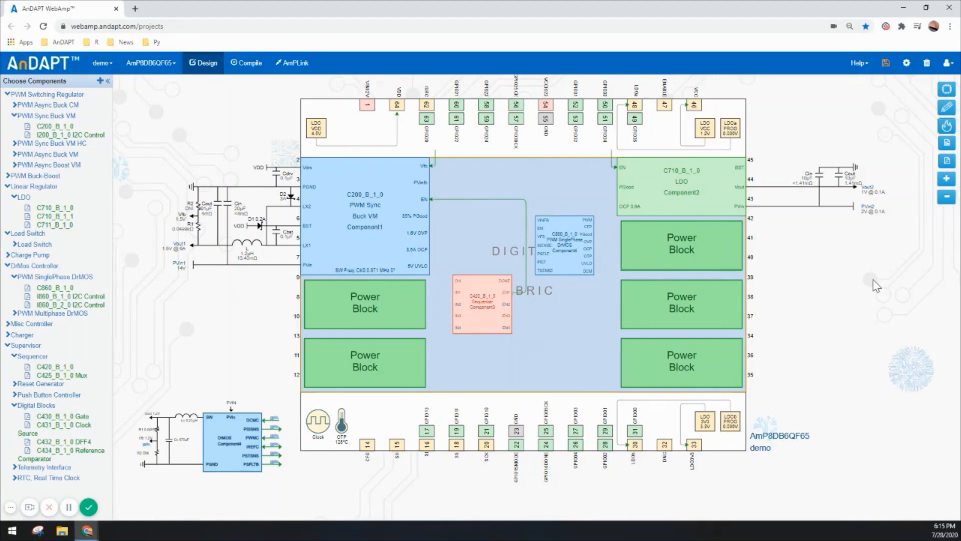
{"action": "scroll", "coordinate": [875, 288], "scroll_direction": "up", "scroll_amount": 1}
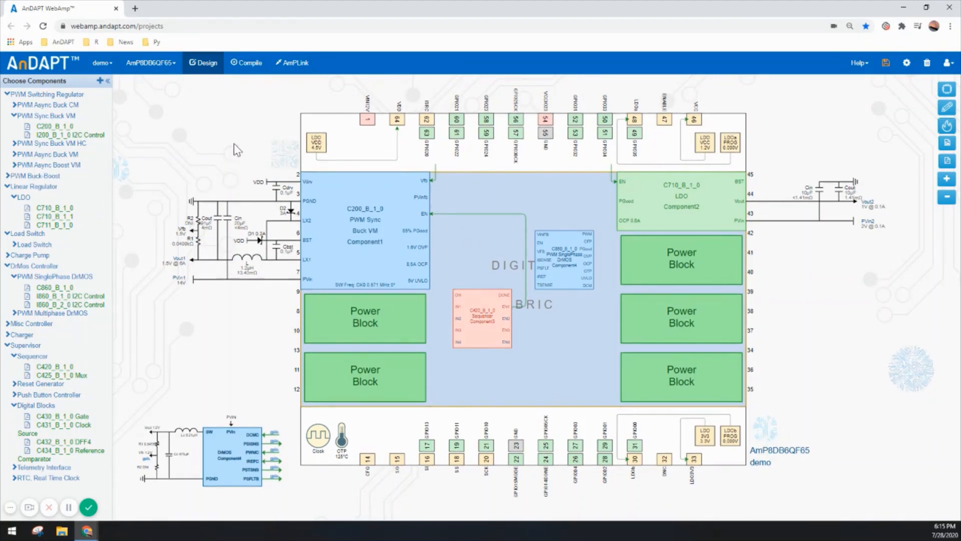
Step: Load the Platform B demo board example AmP8DB2_B_aBk_LDO2_sBk2 without saving the current project
{"action": "left_click", "coordinate": [103, 63]}
{"action": "left_click", "coordinate": [110, 94]}
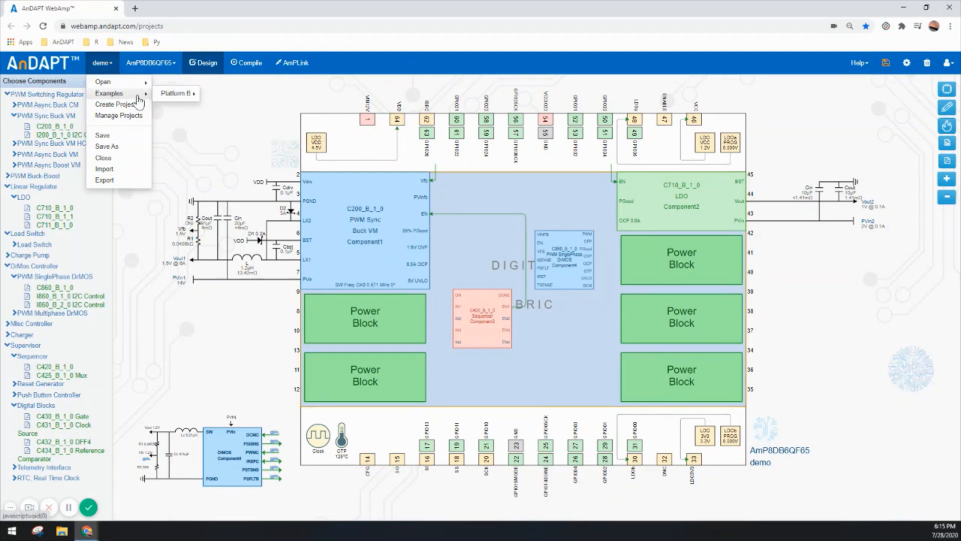
{"action": "left_click", "coordinate": [173, 94]}
{"action": "left_click", "coordinate": [232, 99]}
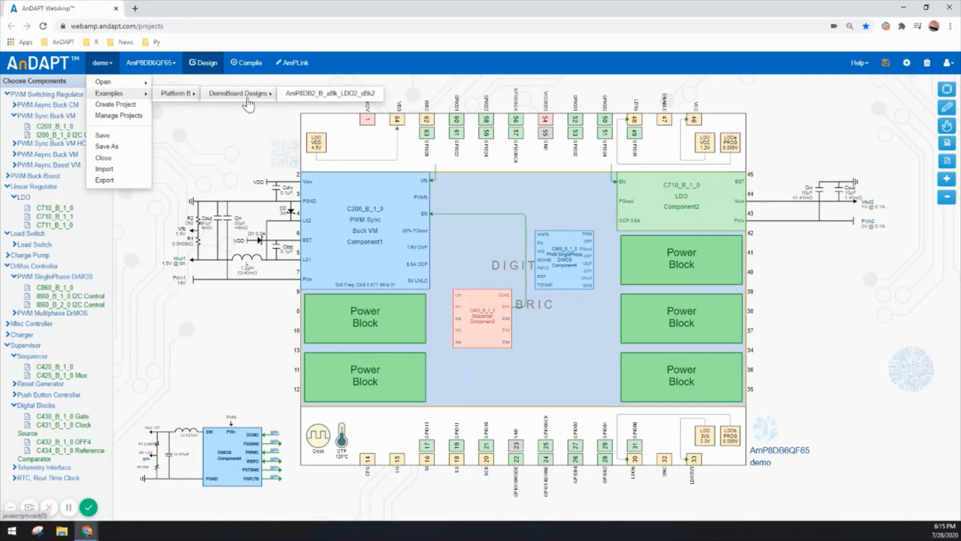
{"action": "left_click", "coordinate": [317, 96]}
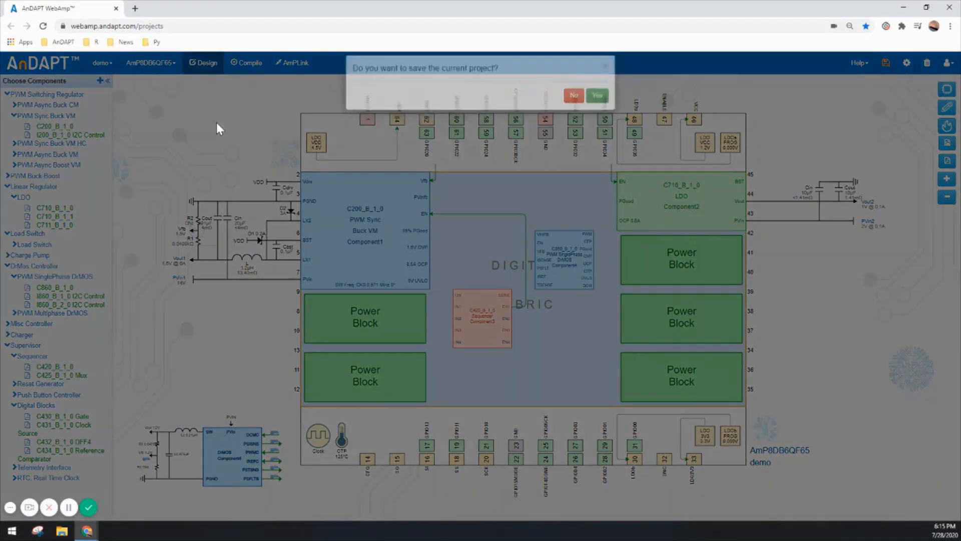
{"action": "left_click", "coordinate": [574, 105]}
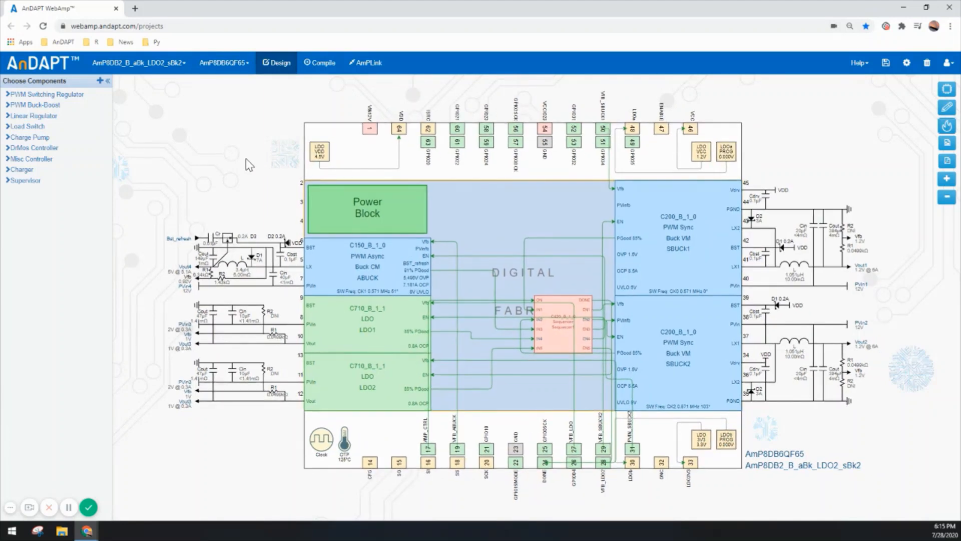
Step: List the PWM Sync Buck VM components available among the switching regulators
{"action": "left_click", "coordinate": [49, 96]}
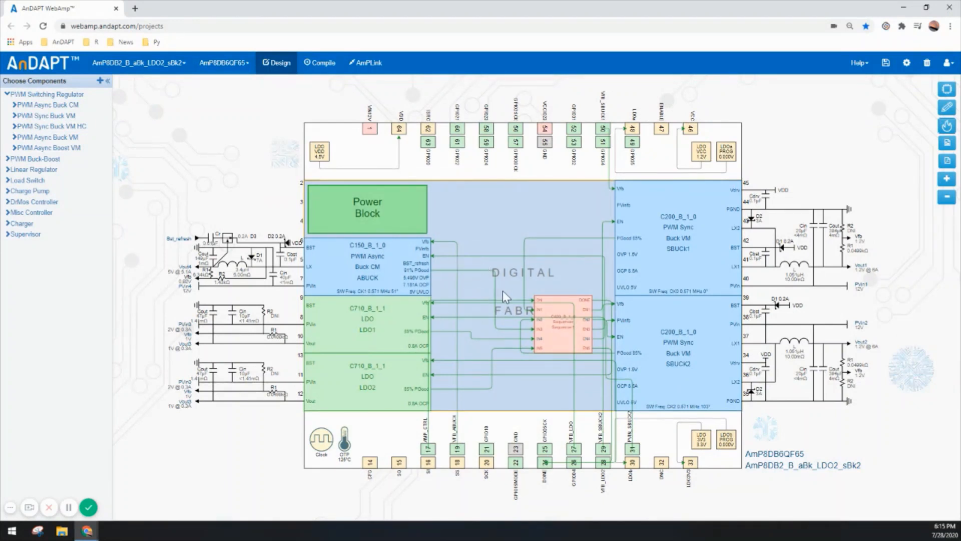
{"action": "left_click", "coordinate": [46, 115]}
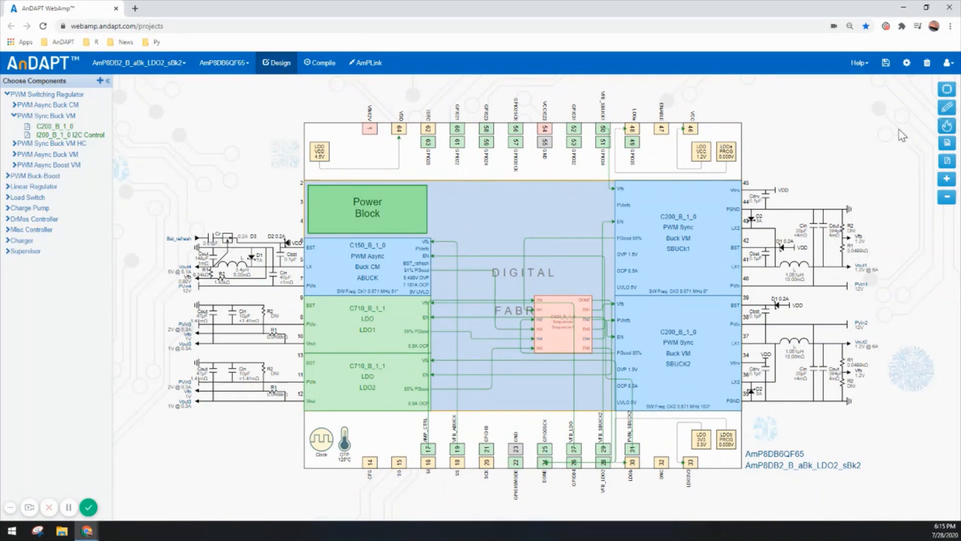
Step: In the chip's thermal view, set the TDC load current to 2 for SBUCK1 and 4 for SBUCK2, and return to the schematic
{"action": "left_click", "coordinate": [948, 127]}
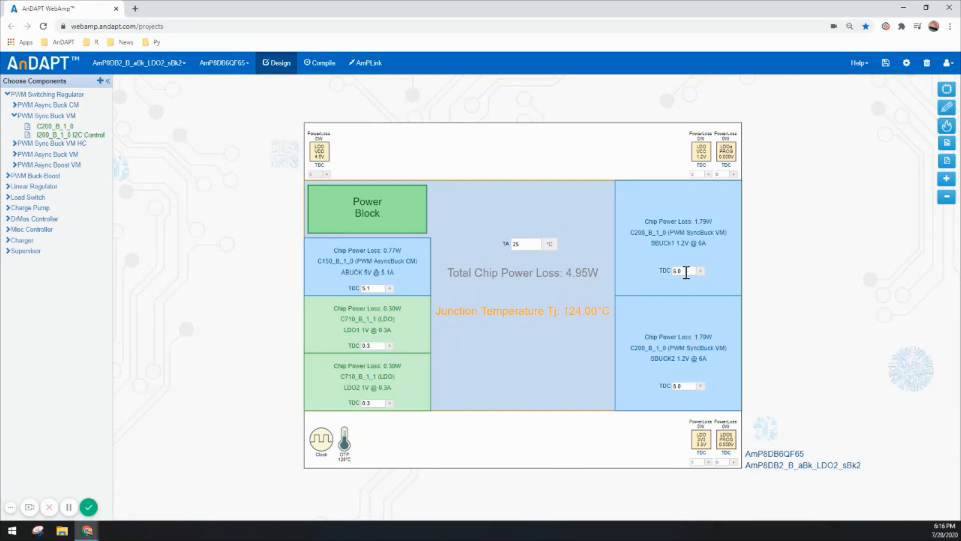
{"action": "left_click_drag", "start_coordinate": [685, 272], "coordinate": [663, 273]}
{"action": "type", "text": "2"}
{"action": "left_click_drag", "start_coordinate": [689, 385], "coordinate": [672, 384]}
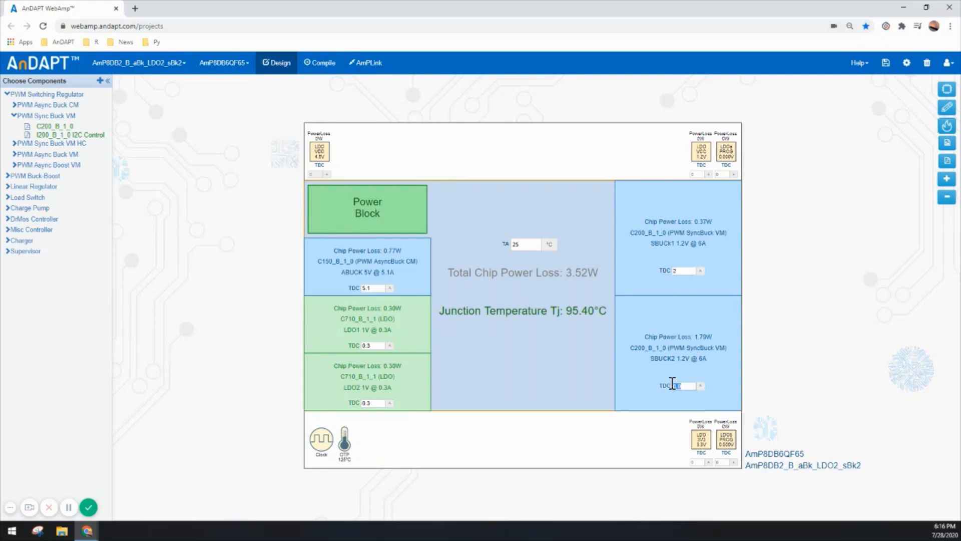
{"action": "type", "text": "4"}
{"action": "left_click", "coordinate": [947, 108]}
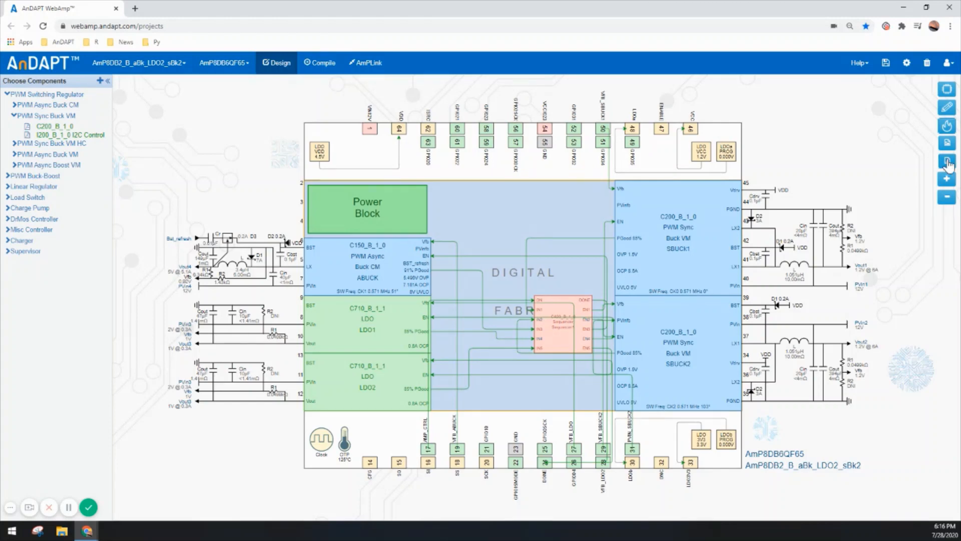
Step: Generate the project datasheet as a PDF, save it as AmPMIC_AmP8DB2_B_aBk_LDO2_sBk2 in the Videos folder, and open it
{"action": "left_click", "coordinate": [948, 162]}
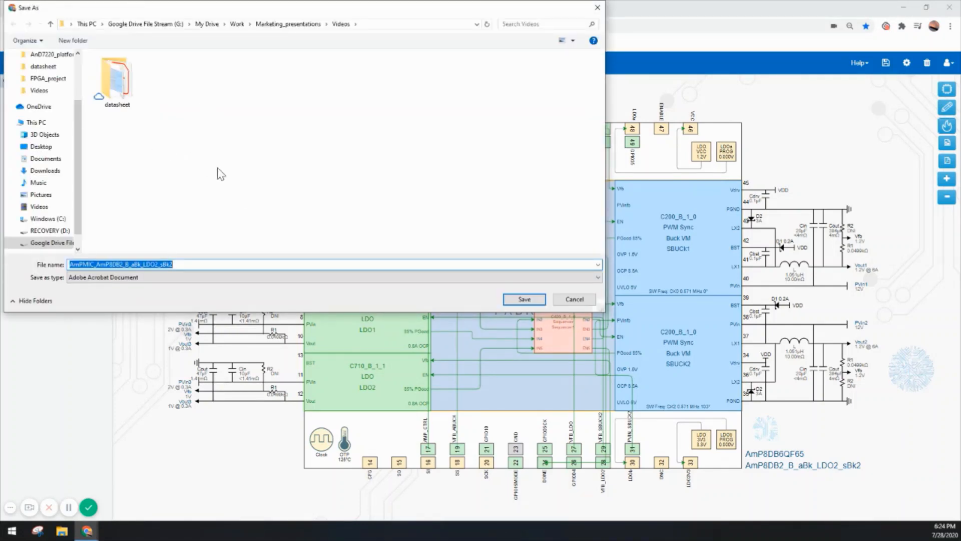
{"action": "left_click", "coordinate": [523, 299]}
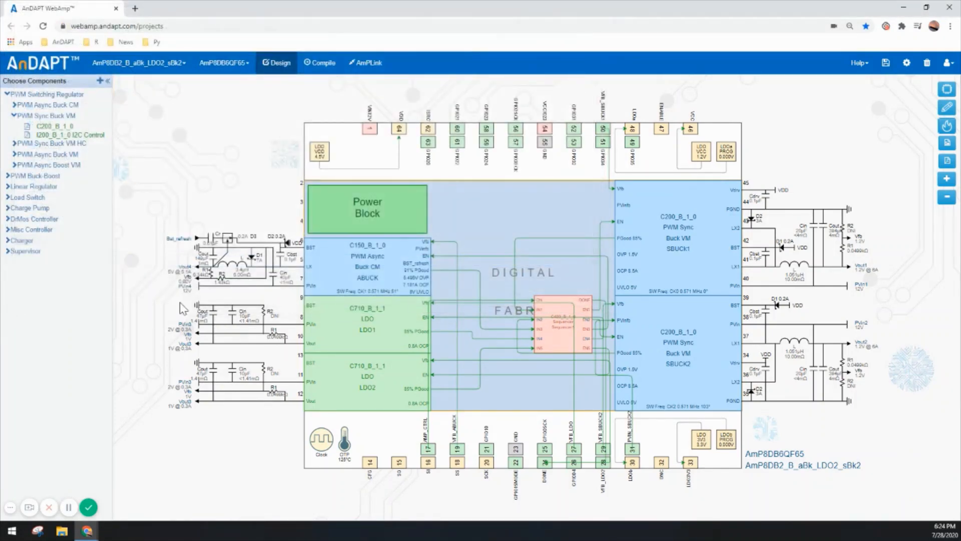
{"action": "left_click", "coordinate": [45, 508]}
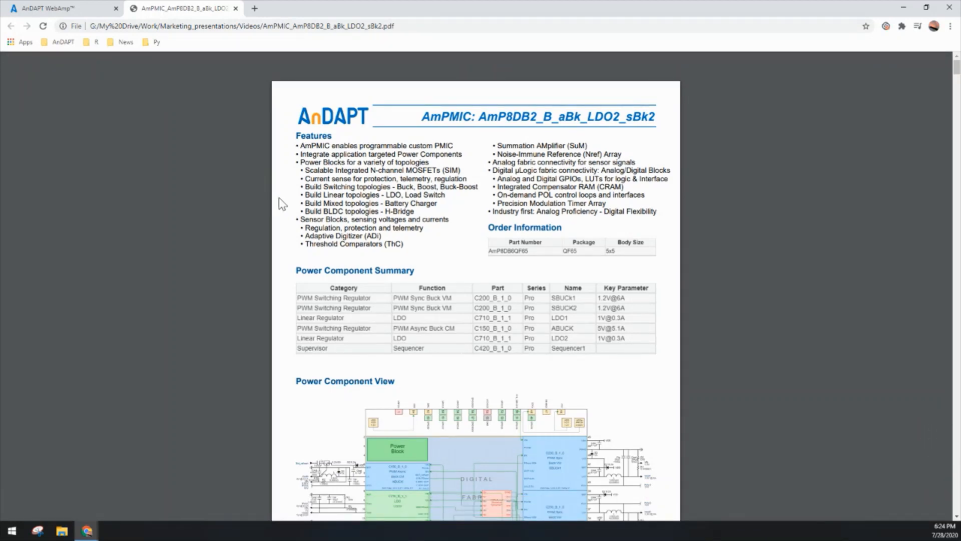
Step: Examine the datasheet's component summary, package and thermal views, and the buck regulators' schematics, Bode plots, efficiency curves and parts lists
{"action": "scroll", "coordinate": [279, 198], "scroll_direction": "down", "scroll_amount": 2}
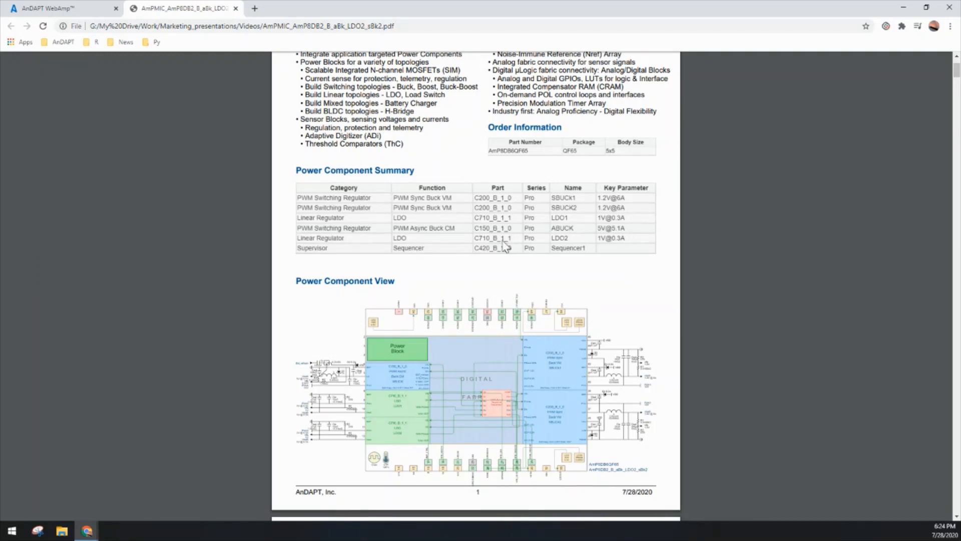
{"action": "scroll", "coordinate": [334, 258], "scroll_direction": "down", "scroll_amount": 2}
{"action": "scroll", "coordinate": [284, 247], "scroll_direction": "down", "scroll_amount": 8}
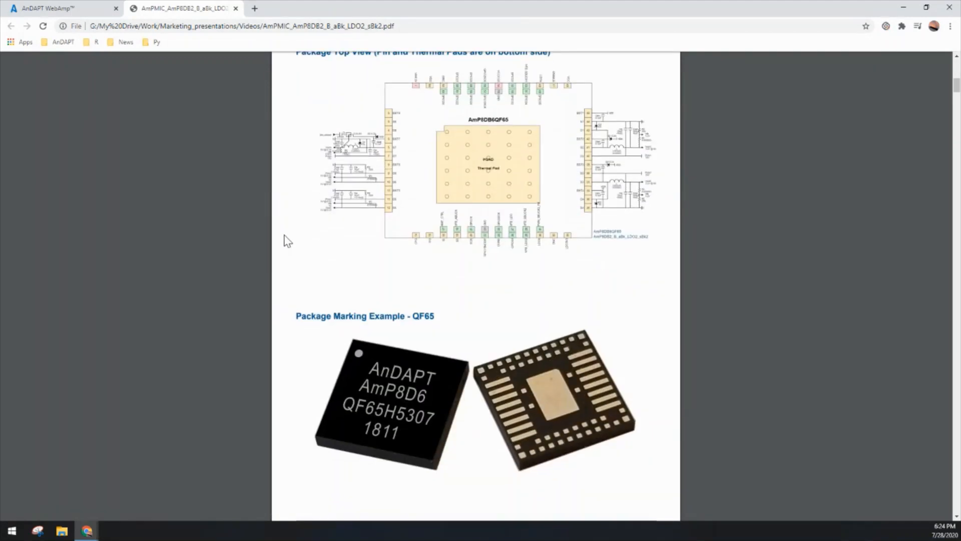
{"action": "scroll", "coordinate": [289, 228], "scroll_direction": "up", "scroll_amount": 2}
{"action": "scroll", "coordinate": [290, 228], "scroll_direction": "down", "scroll_amount": 4}
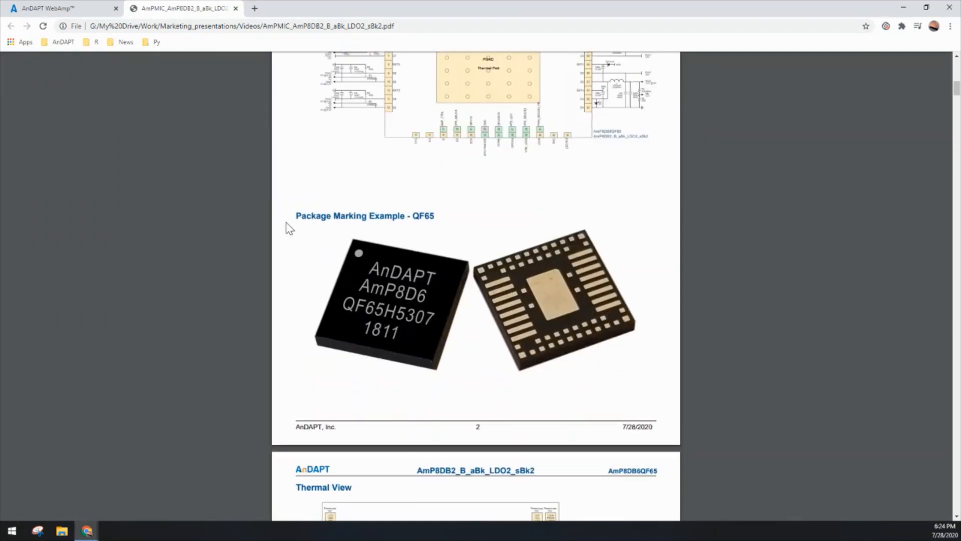
{"action": "scroll", "coordinate": [283, 243], "scroll_direction": "down", "scroll_amount": 6}
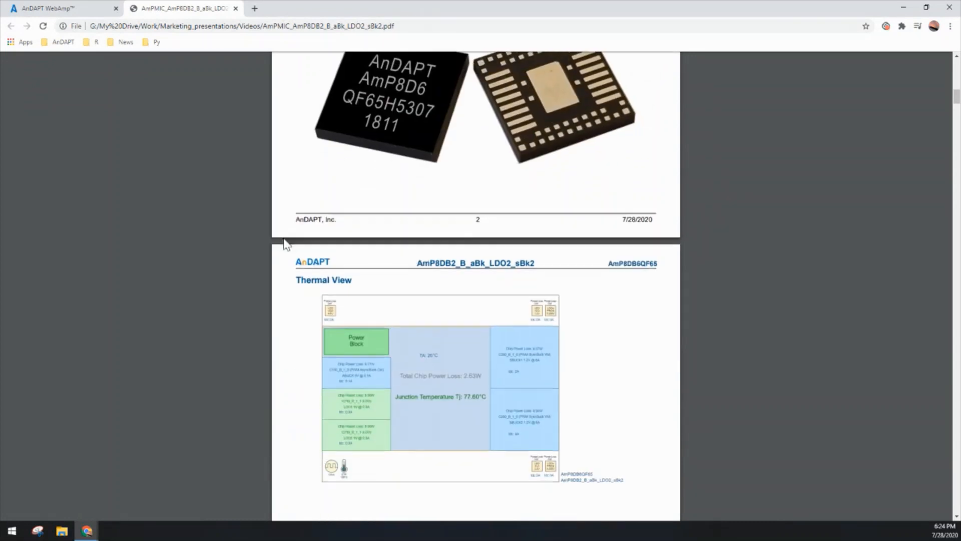
{"action": "scroll", "coordinate": [284, 242], "scroll_direction": "down", "scroll_amount": 12}
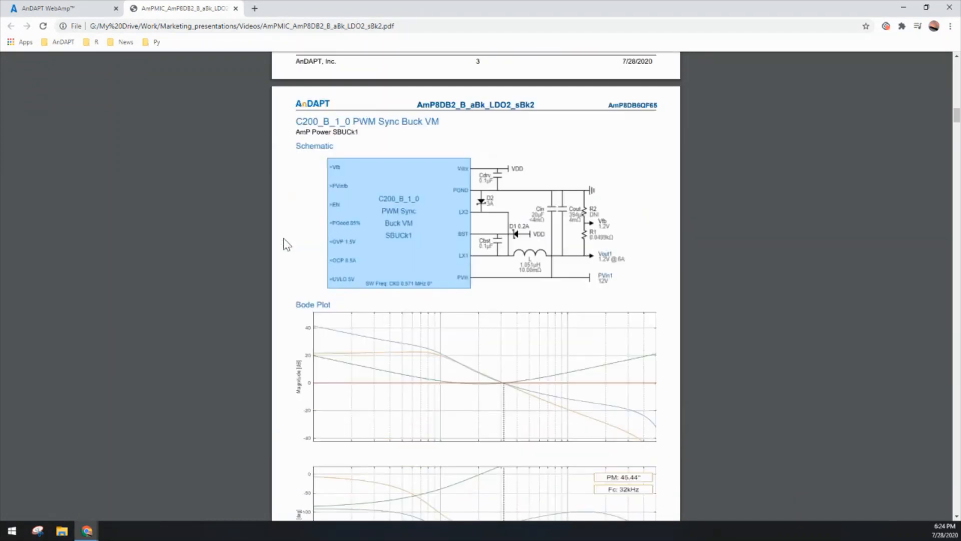
{"action": "scroll", "coordinate": [284, 238], "scroll_direction": "down", "scroll_amount": 14}
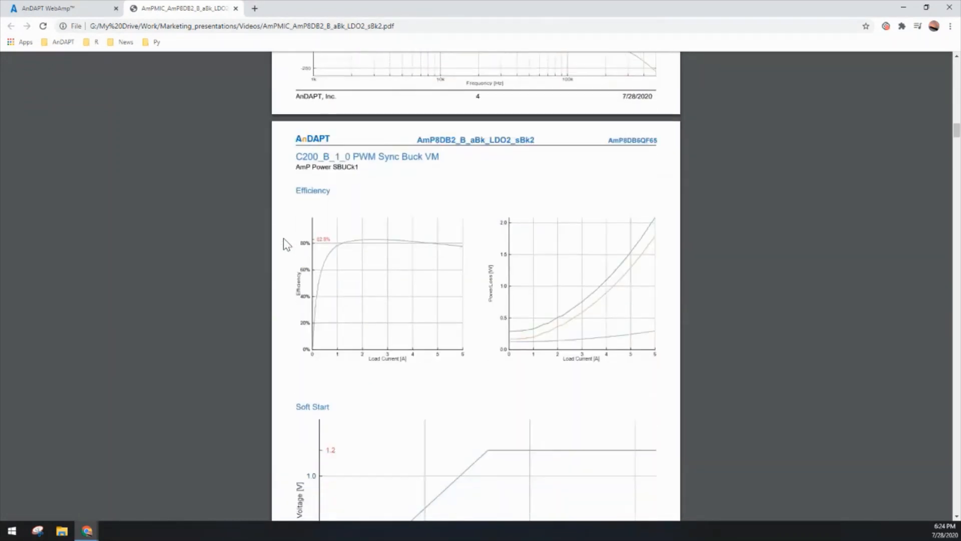
{"action": "scroll", "coordinate": [283, 239], "scroll_direction": "down", "scroll_amount": 16}
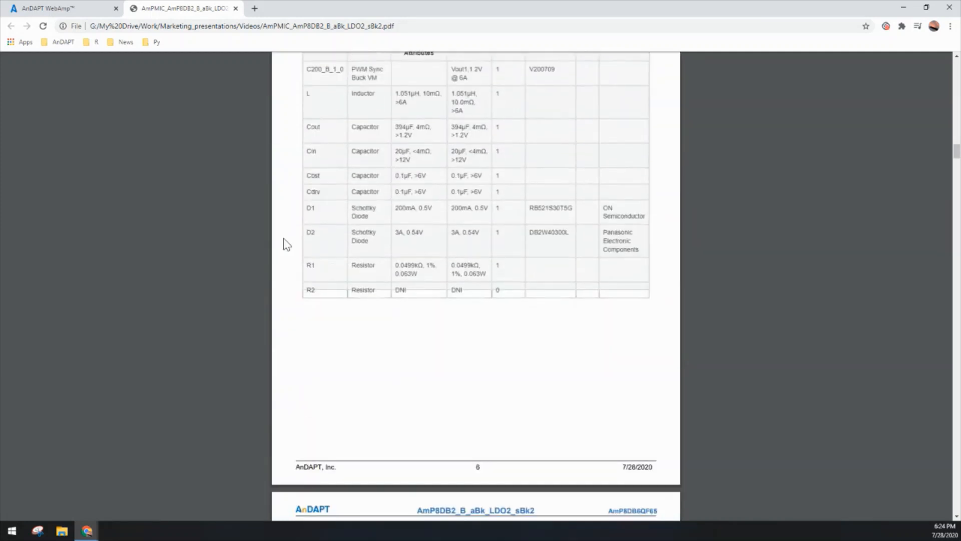
{"action": "scroll", "coordinate": [287, 245], "scroll_direction": "down", "scroll_amount": 20}
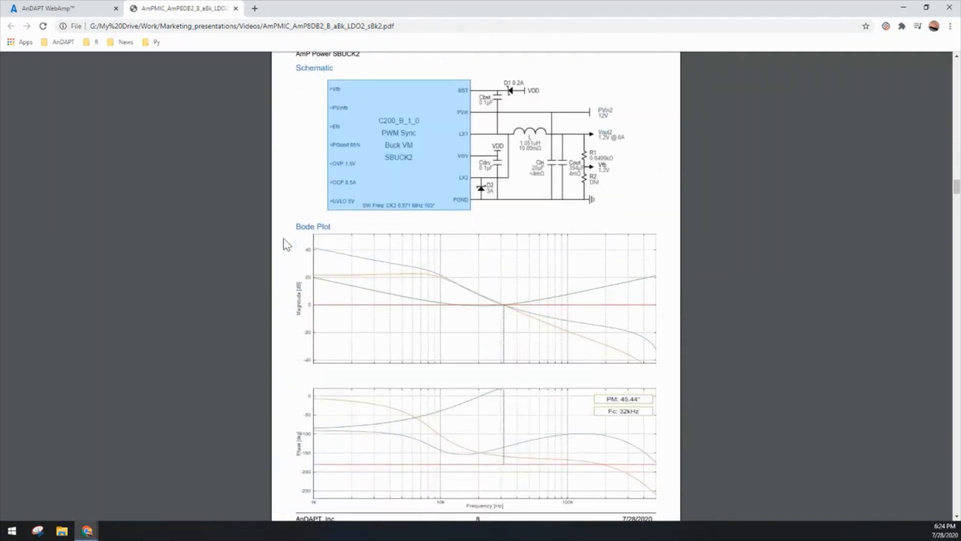
{"action": "scroll", "coordinate": [286, 244], "scroll_direction": "down", "scroll_amount": 6}
Step: Switch back to WebAmp, compile the demo board project, and read the compile log through to its end
{"action": "left_click", "coordinate": [71, 9]}
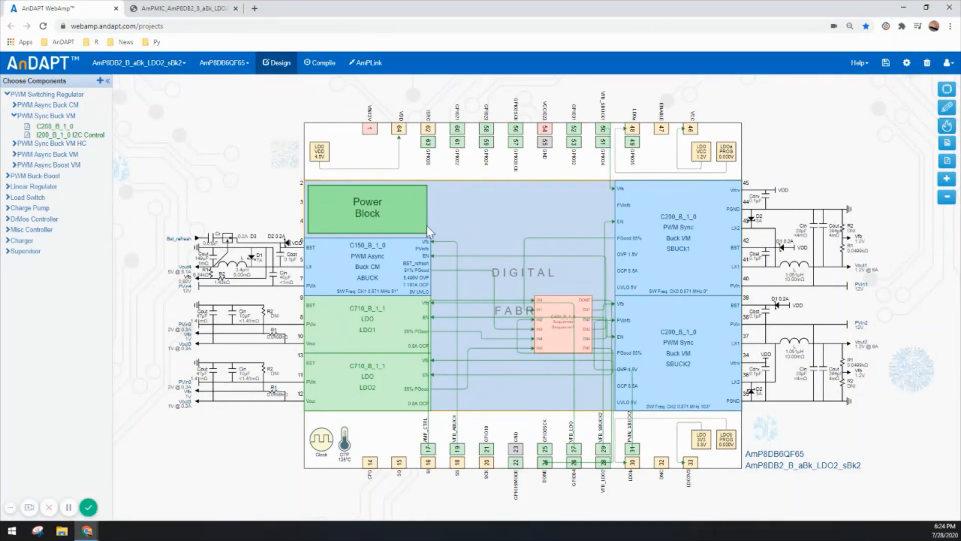
{"action": "left_click", "coordinate": [69, 507]}
{"action": "left_click", "coordinate": [323, 63]}
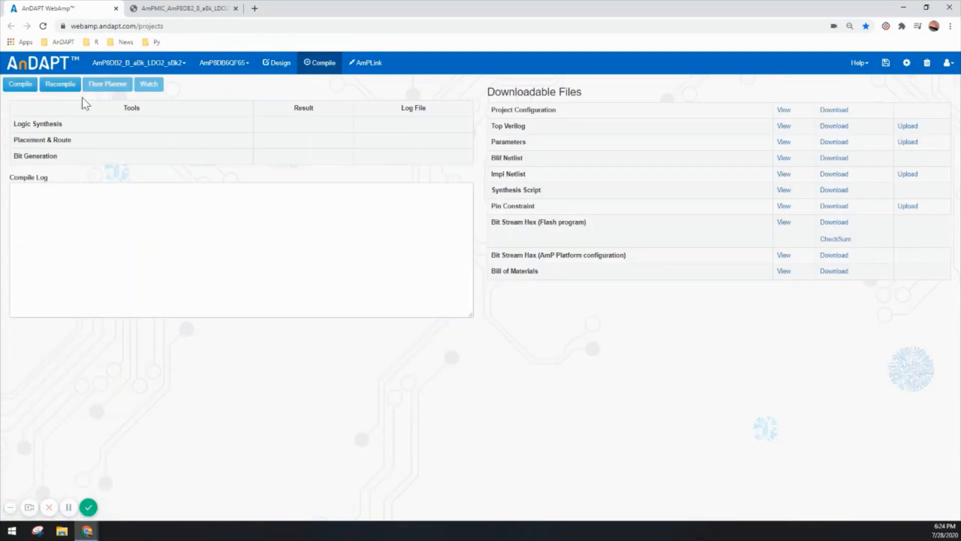
{"action": "left_click", "coordinate": [25, 86]}
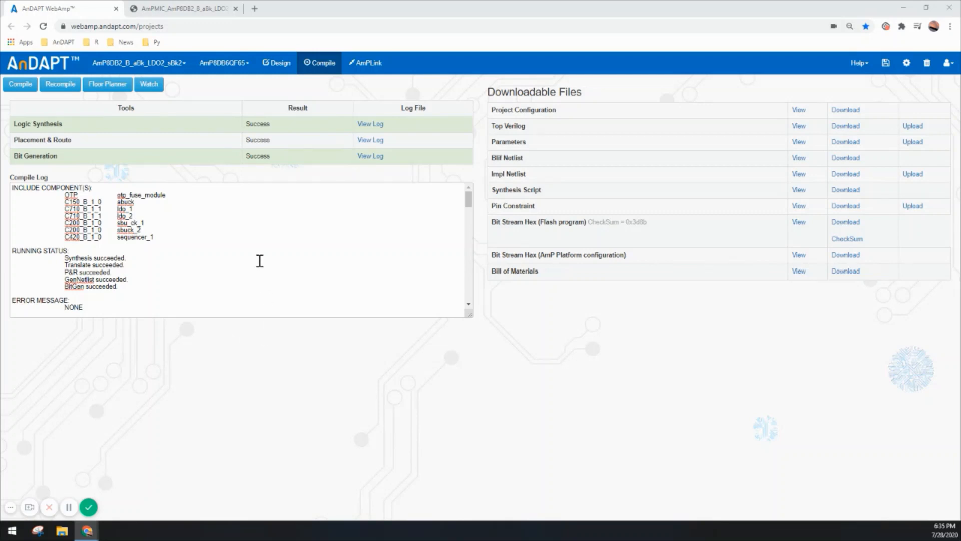
{"action": "left_click", "coordinate": [469, 202]}
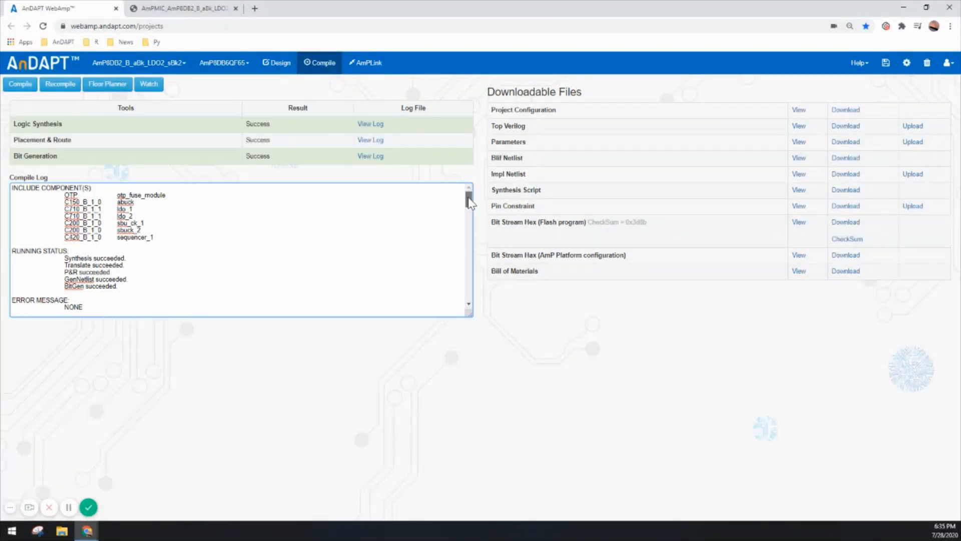
{"action": "left_click_drag", "start_coordinate": [469, 202], "coordinate": [467, 297]}
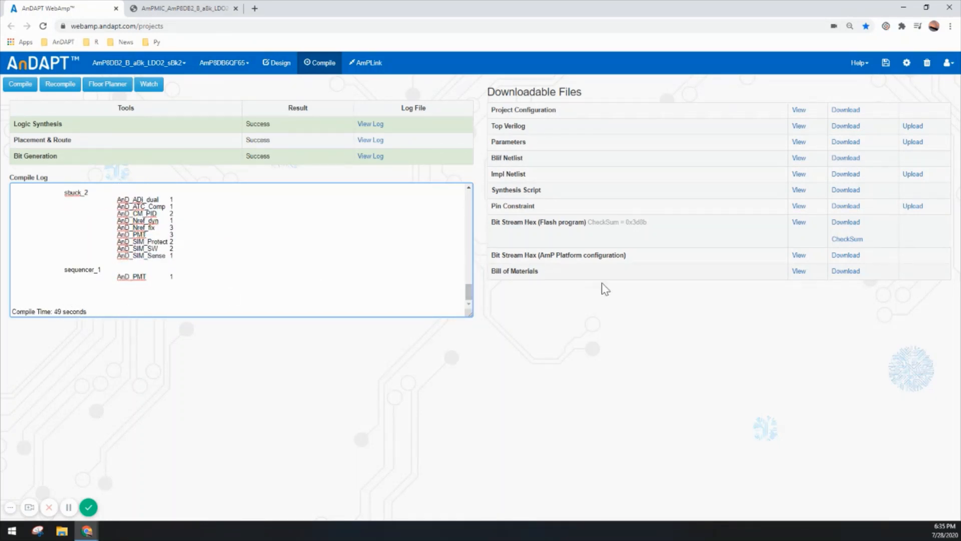
Step: Open the AmPLink programming controls and inspect the target device choices and the CTRL output control
{"action": "left_click", "coordinate": [366, 63]}
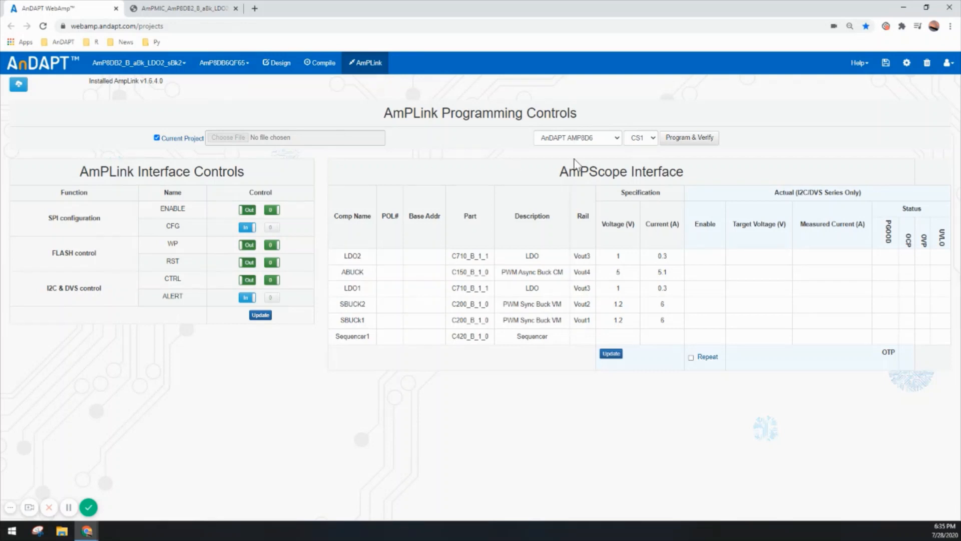
{"action": "left_click", "coordinate": [611, 139]}
{"action": "left_click", "coordinate": [503, 148]}
{"action": "left_click", "coordinate": [273, 280]}
{"action": "left_click", "coordinate": [273, 283]}
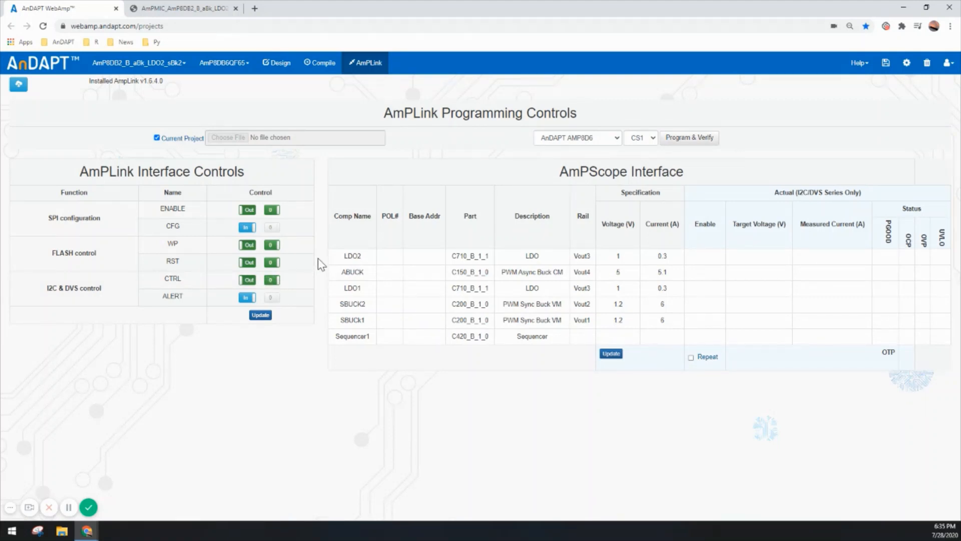